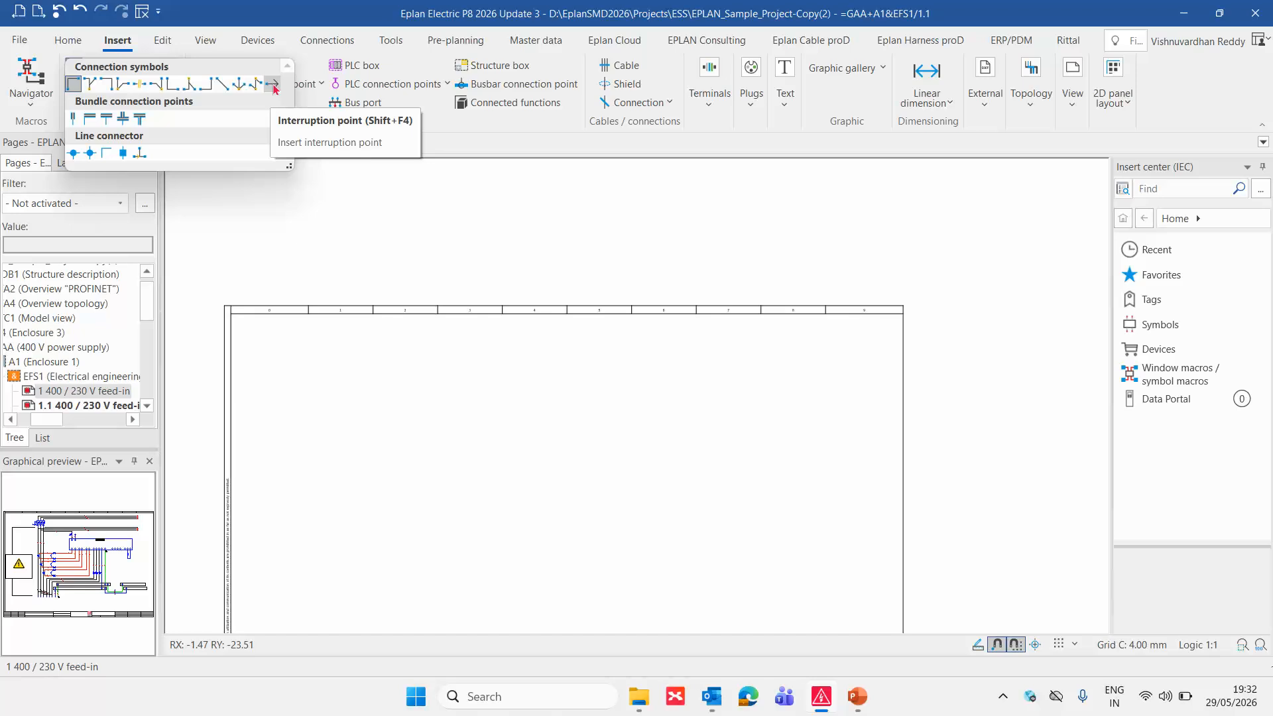
Step: Insert an interruption point in column 1 near the top of page 1.1 and designate it Ab1
left_click(273, 87)
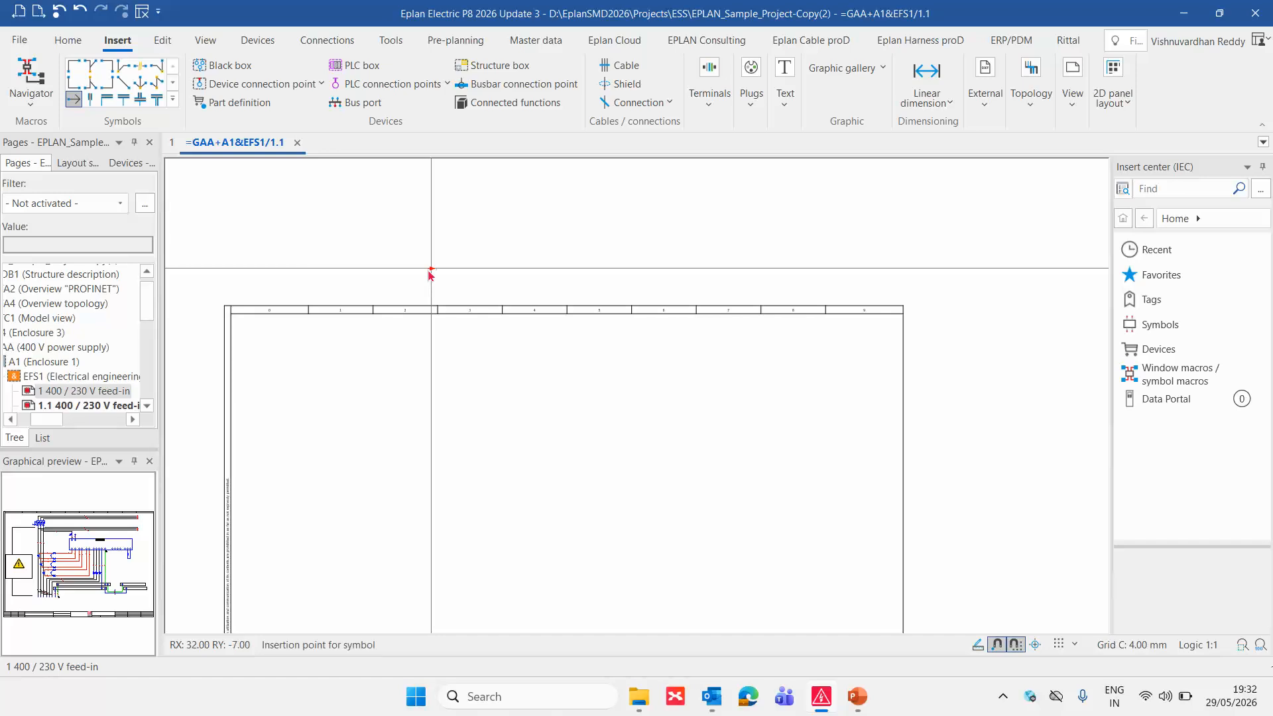
scroll(328, 314, "up", 2)
scroll(327, 314, "up", 2)
scroll(473, 355, "down", 2)
scroll(466, 363, "down", 2)
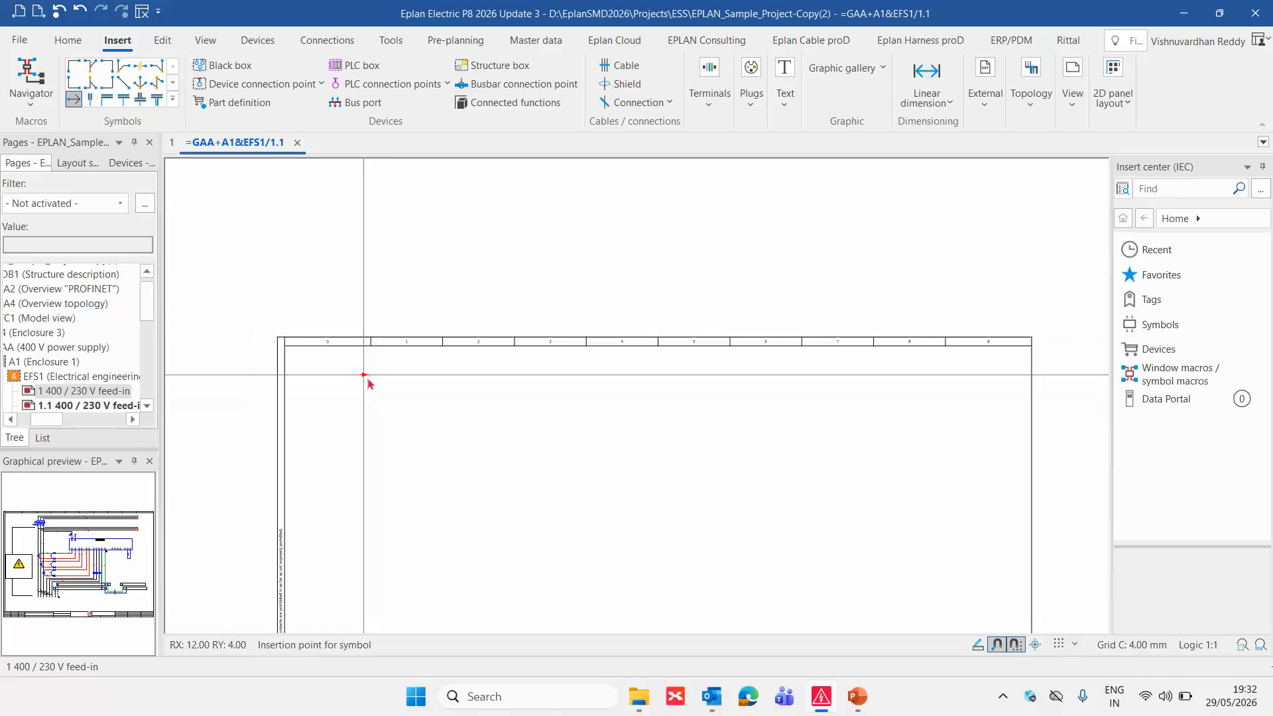
scroll(408, 390, "up", 2)
scroll(408, 390, "up", 2)
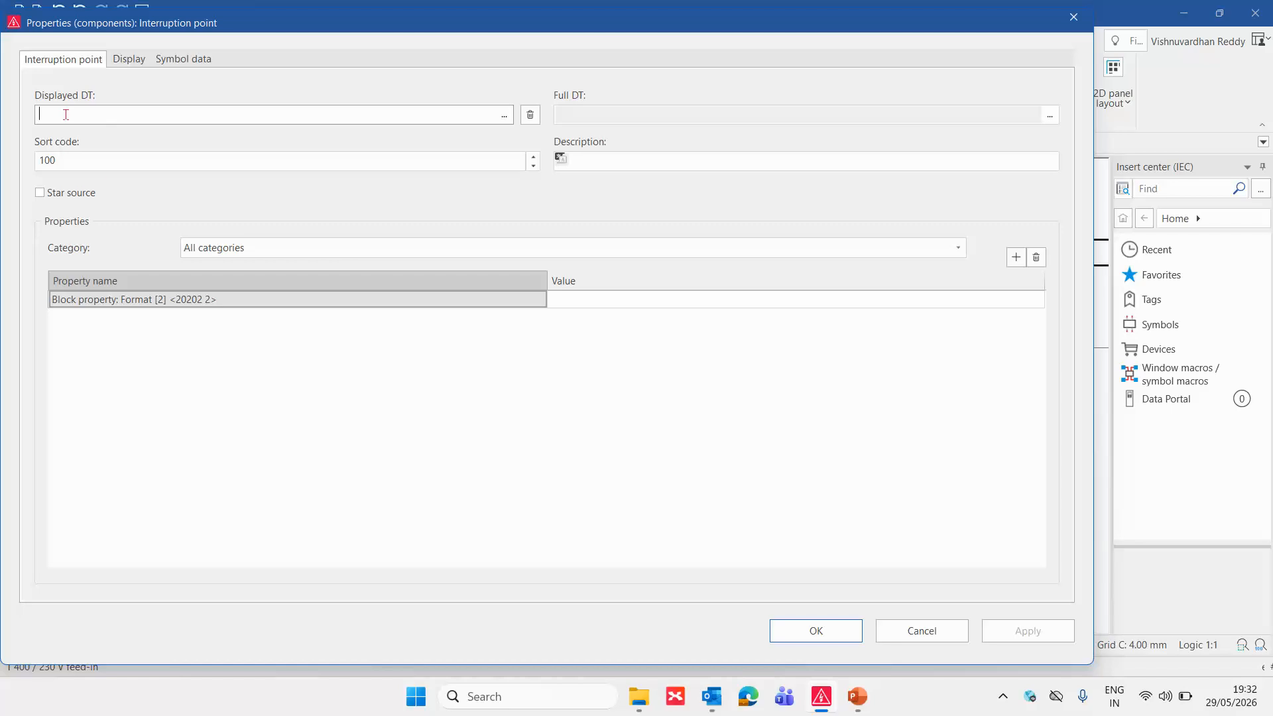
type("Ab1")
key("Return")
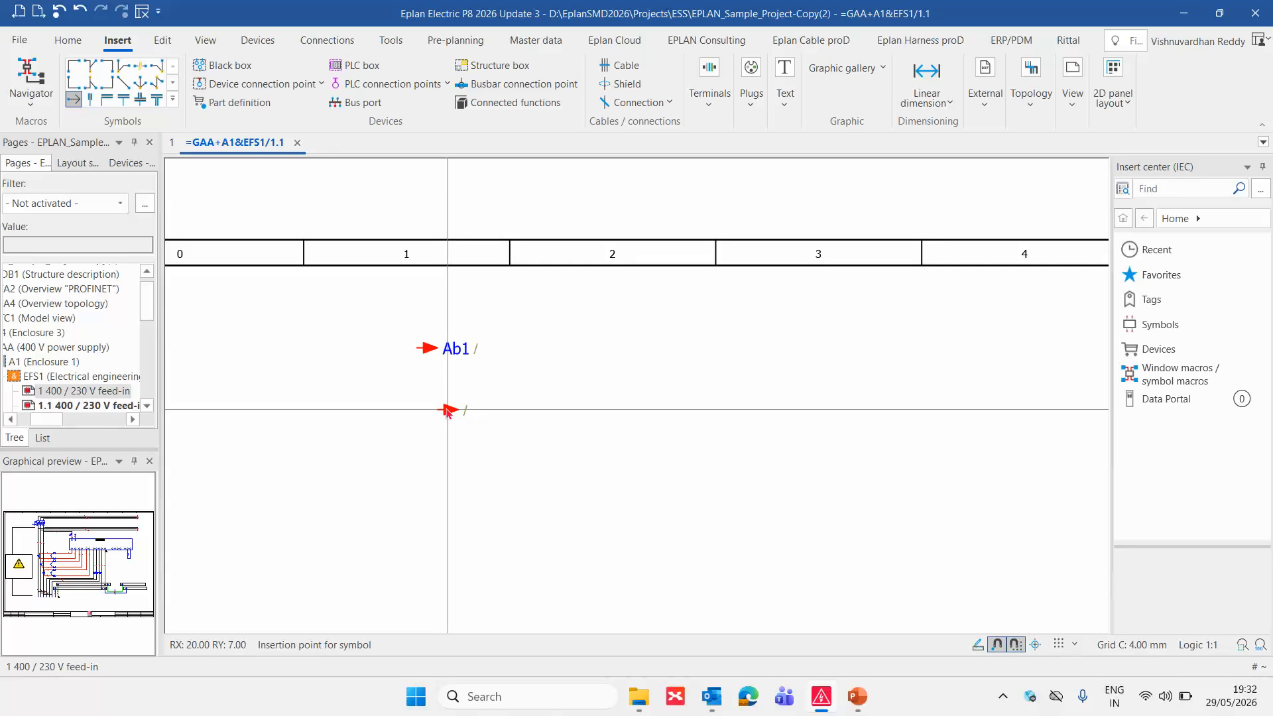
key("Escape")
Step: Change the displayed DT of the Ab1 interruption point to 24VDC
left_click(449, 356)
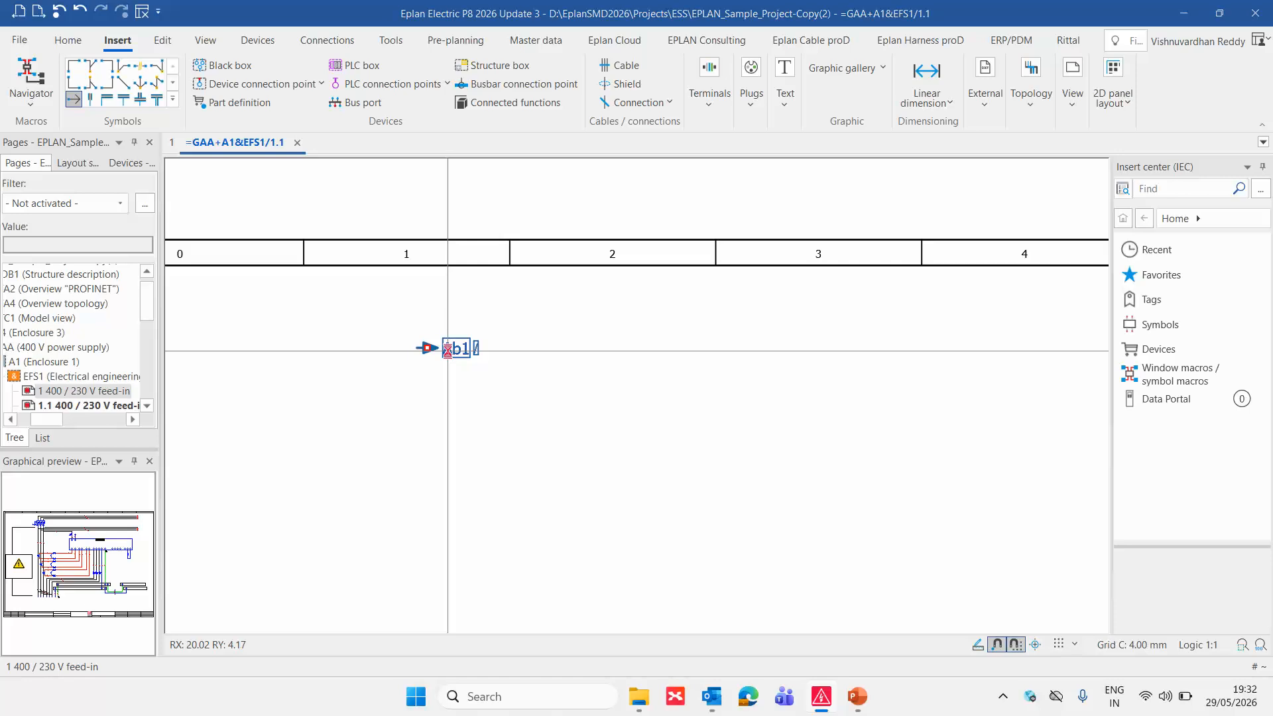
double_click(449, 356)
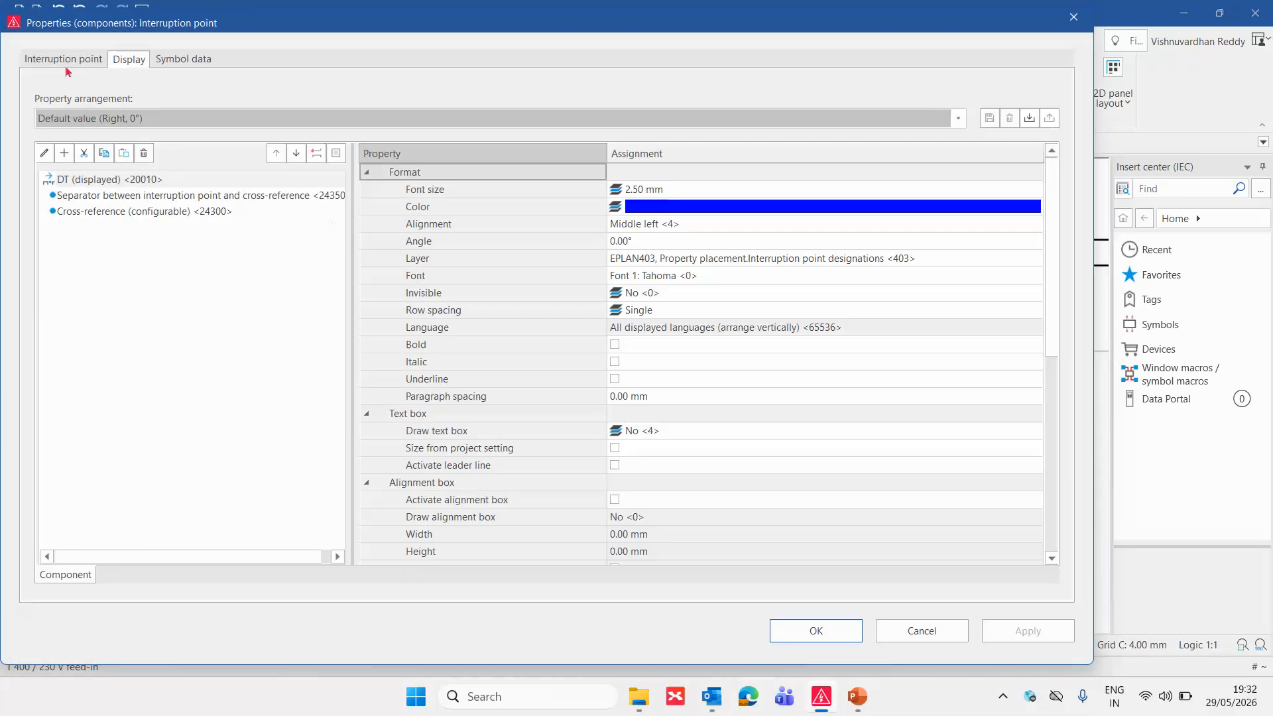
left_click(65, 61)
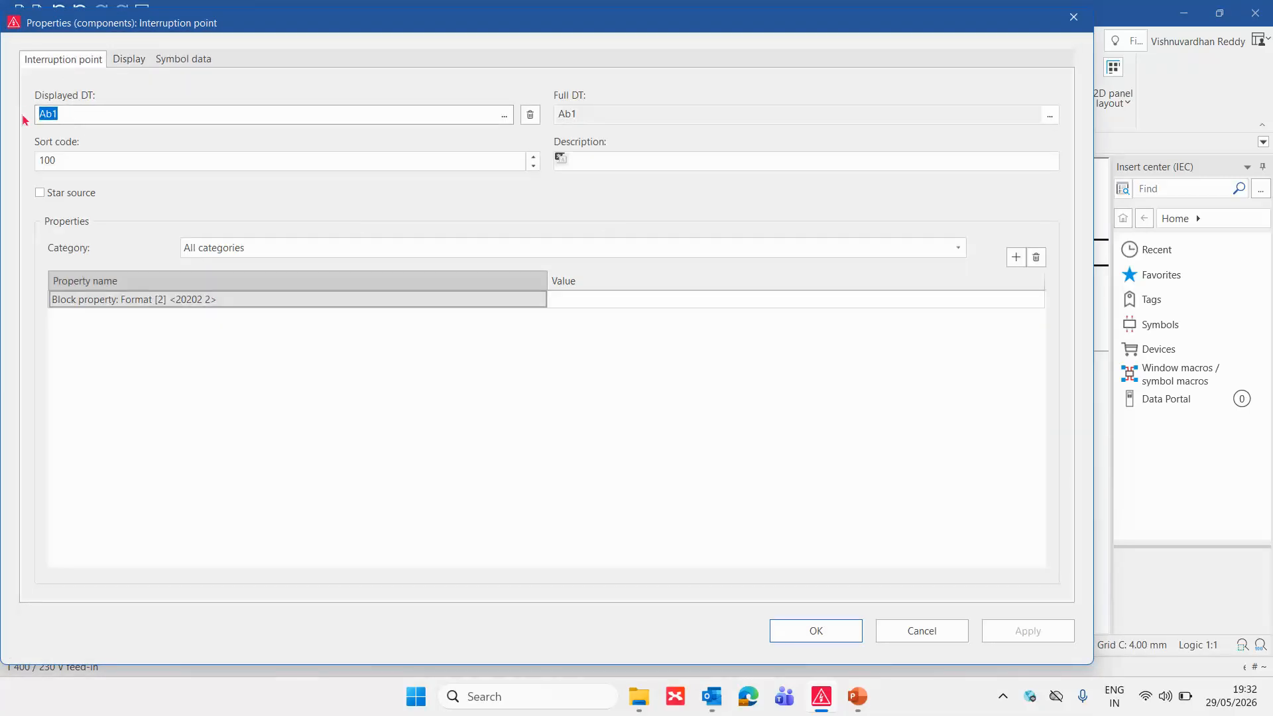
type("AB")
key("Return")
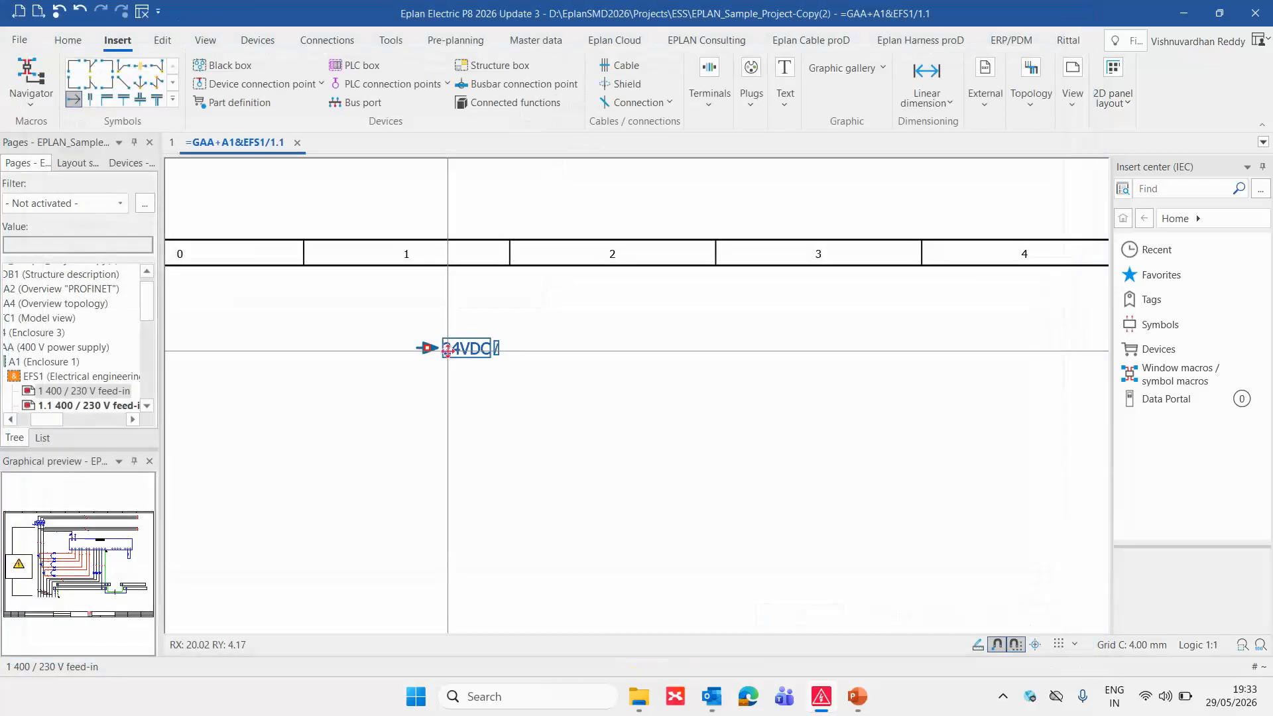
scroll(534, 390, "down", 3)
middle_click_drag(562, 439, 587, 324)
scroll(493, 286, "up", 2)
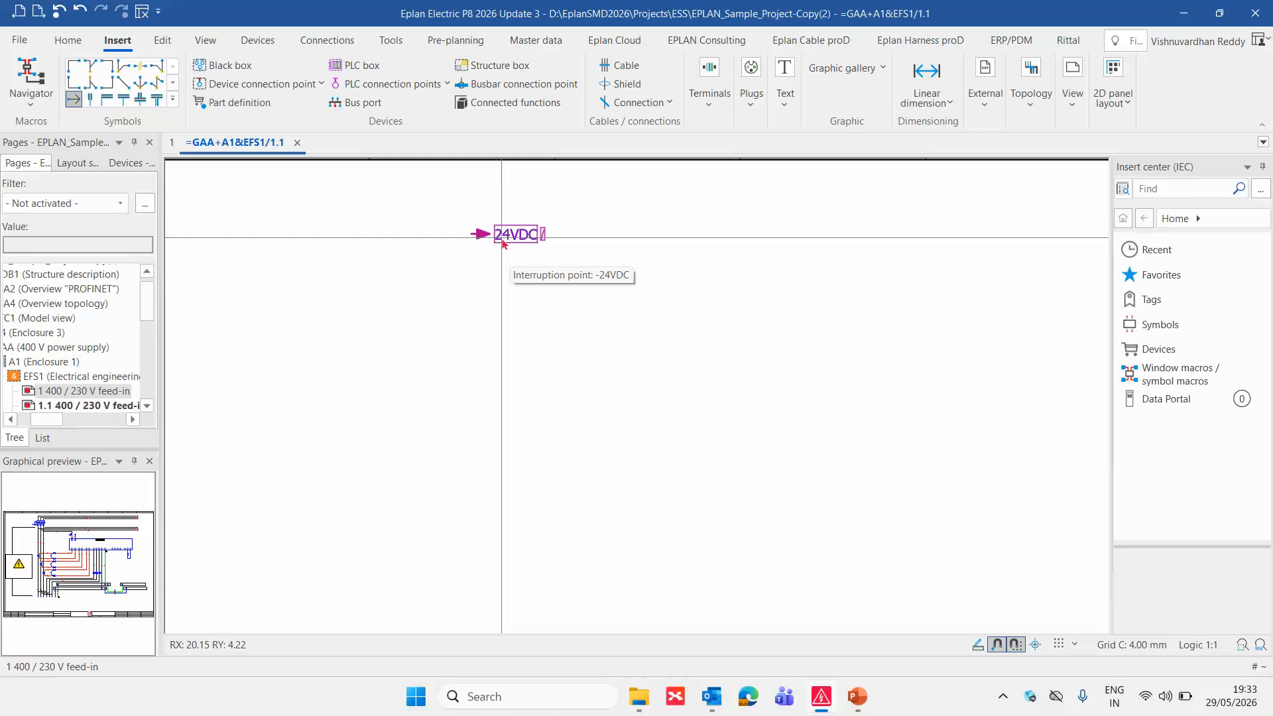
scroll(486, 295, "down", 3)
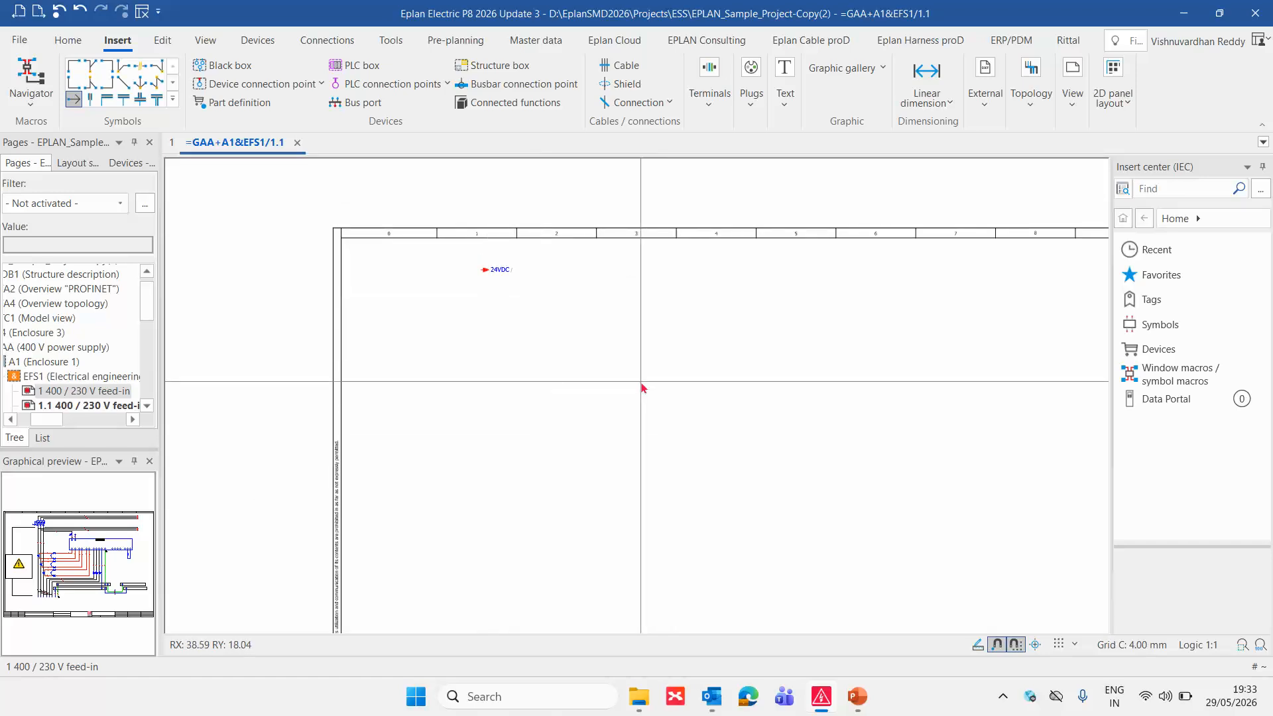
scroll(642, 388, "up", 1)
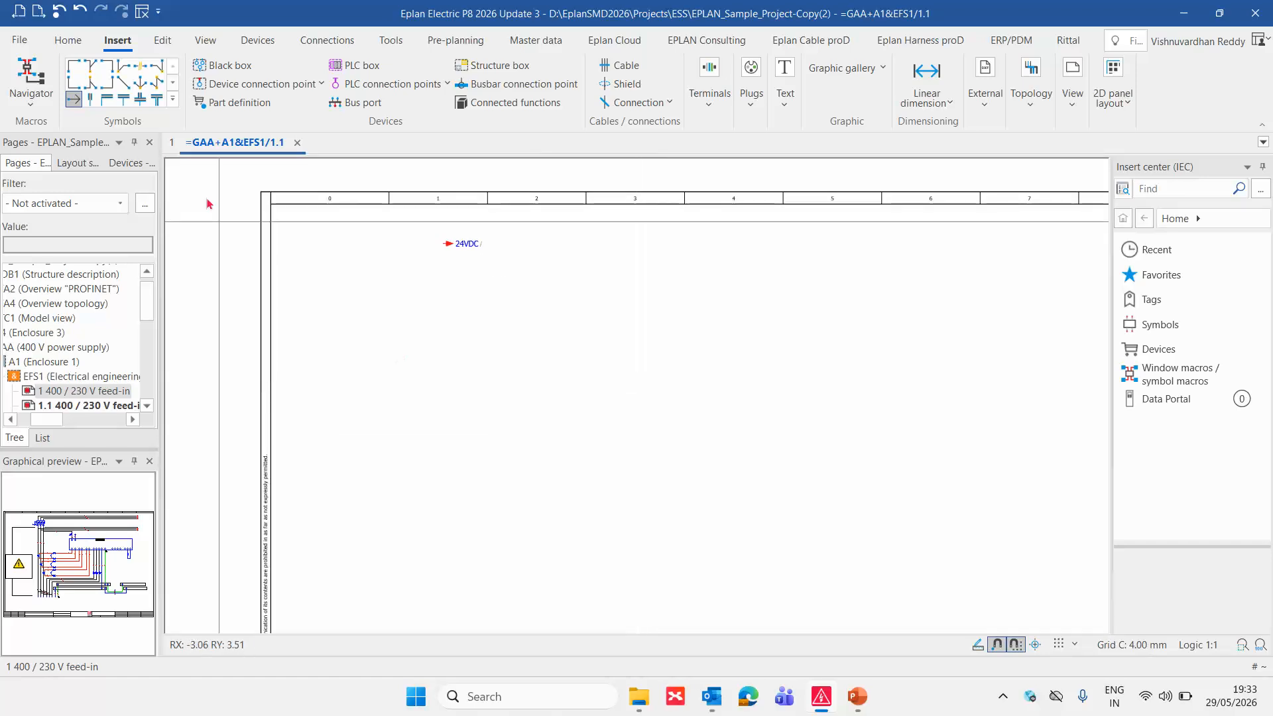
Step: Open the interruption point navigator and locate the placed 24VDC point in it by synchronizing the selection
left_click(212, 41)
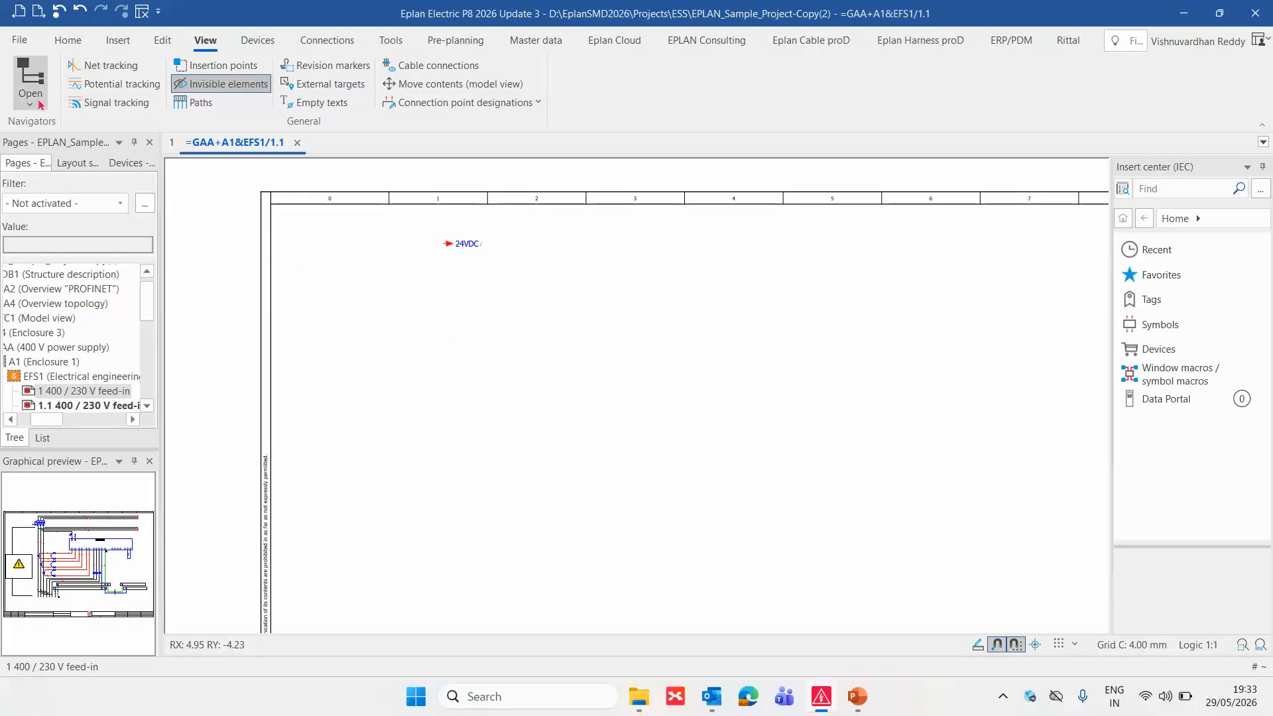
left_click(30, 83)
mouse_move(91, 471)
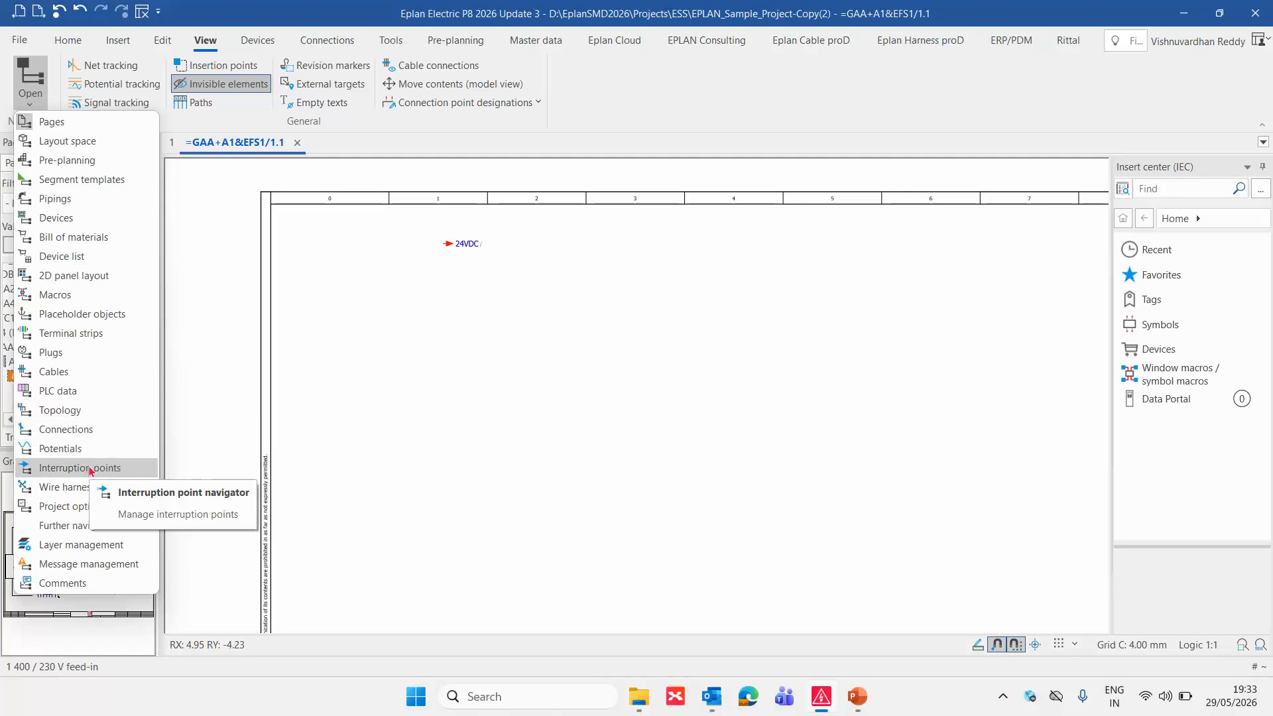
left_click(391, 329)
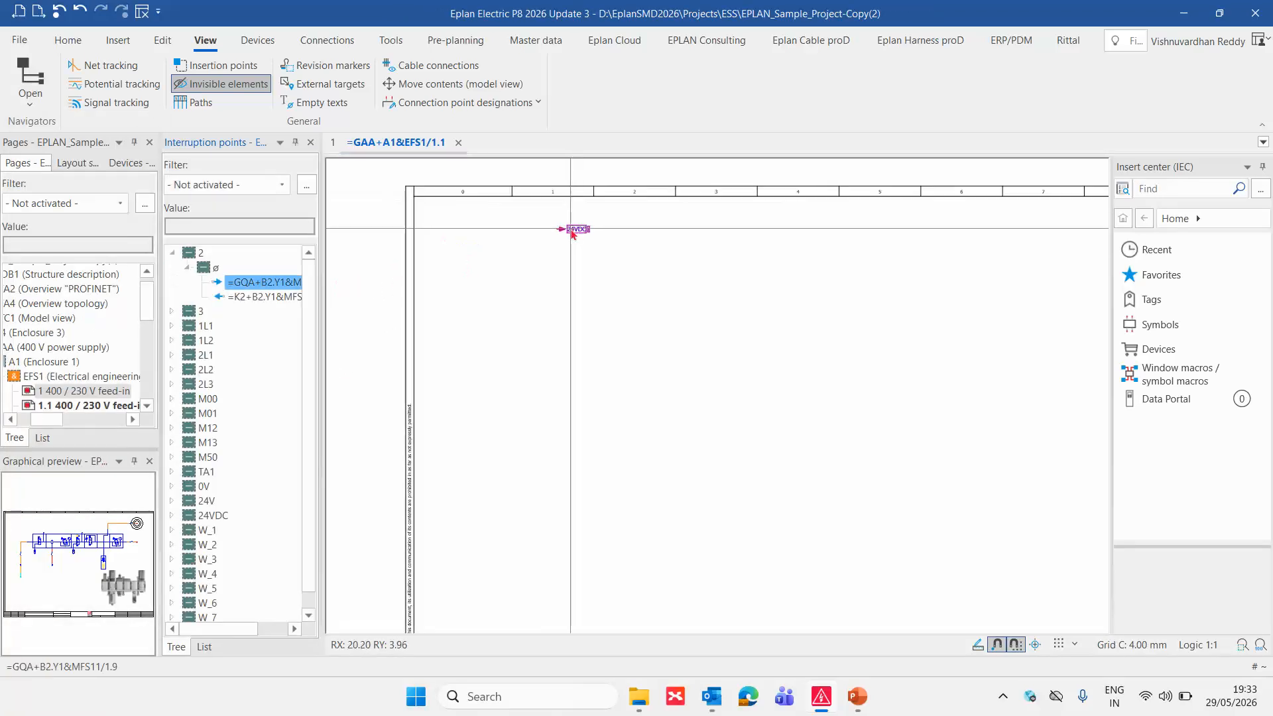
right_click(569, 229)
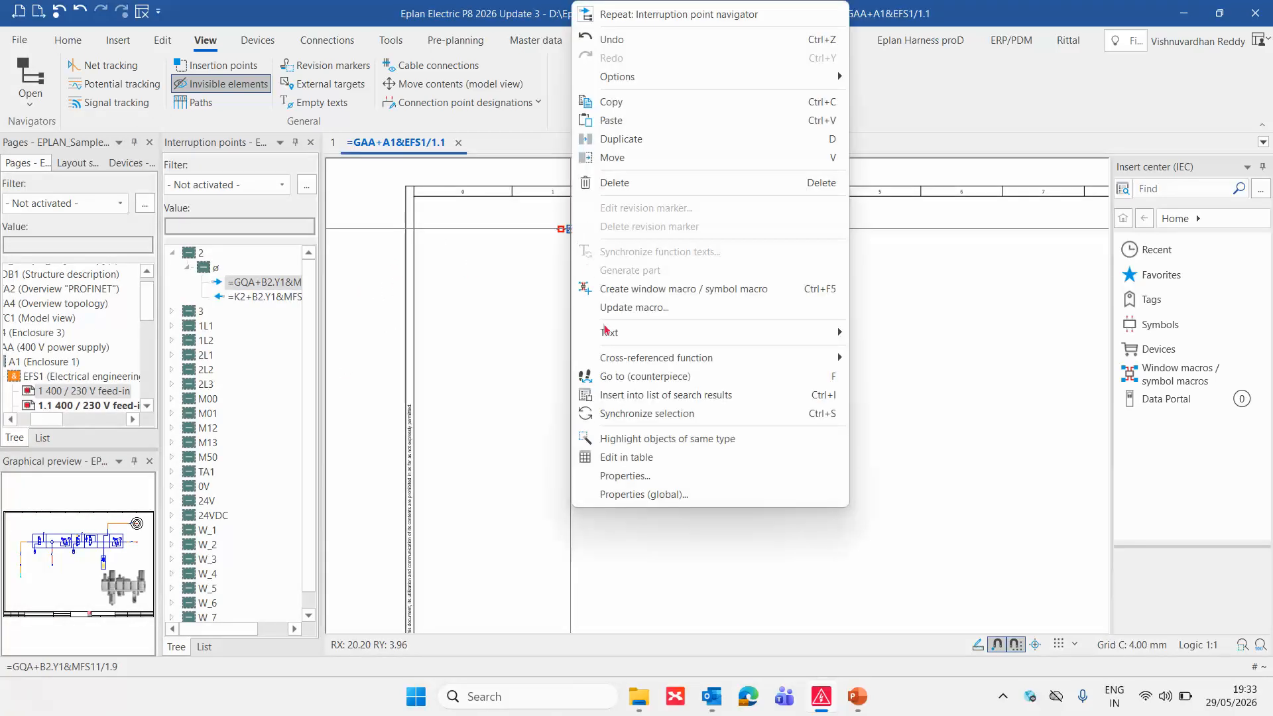
left_click(656, 412)
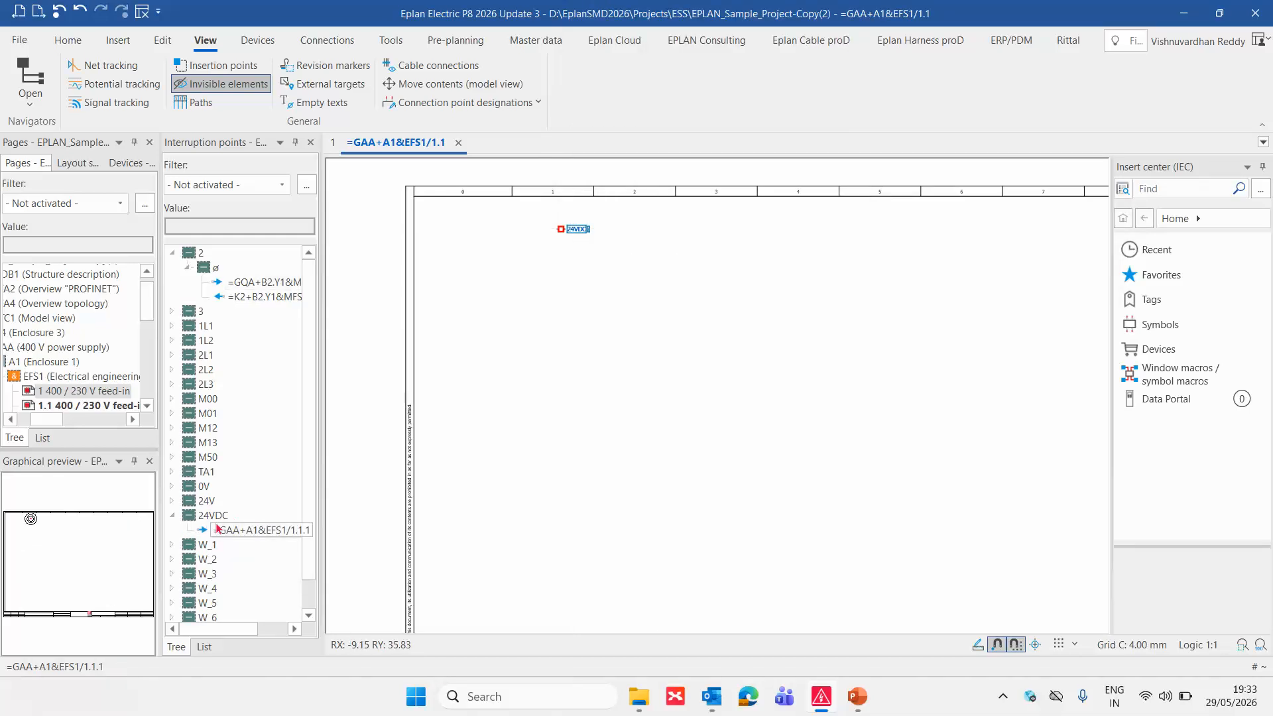
left_click(263, 534)
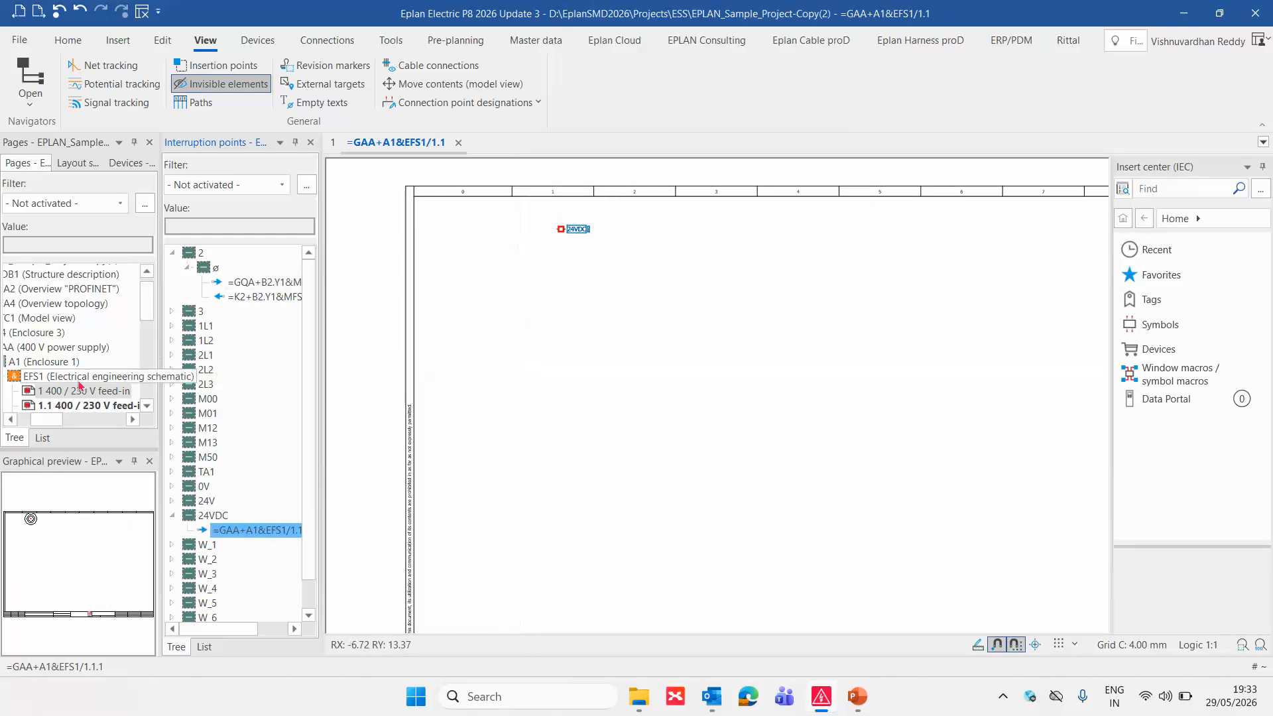
Step: Place a second 24VDC interruption point from the navigator onto page 1.1, directly below the first one
scroll(80, 385, "down", 1)
scroll(79, 385, "down", 2)
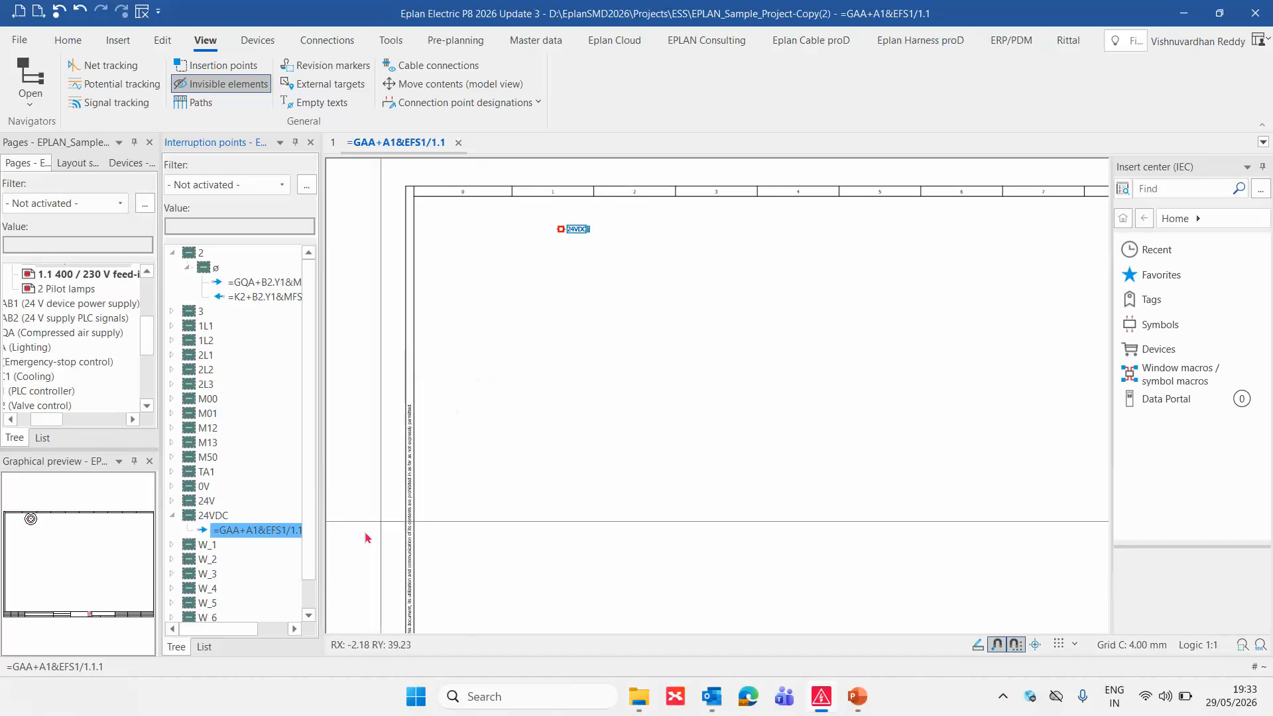
double_click(203, 530)
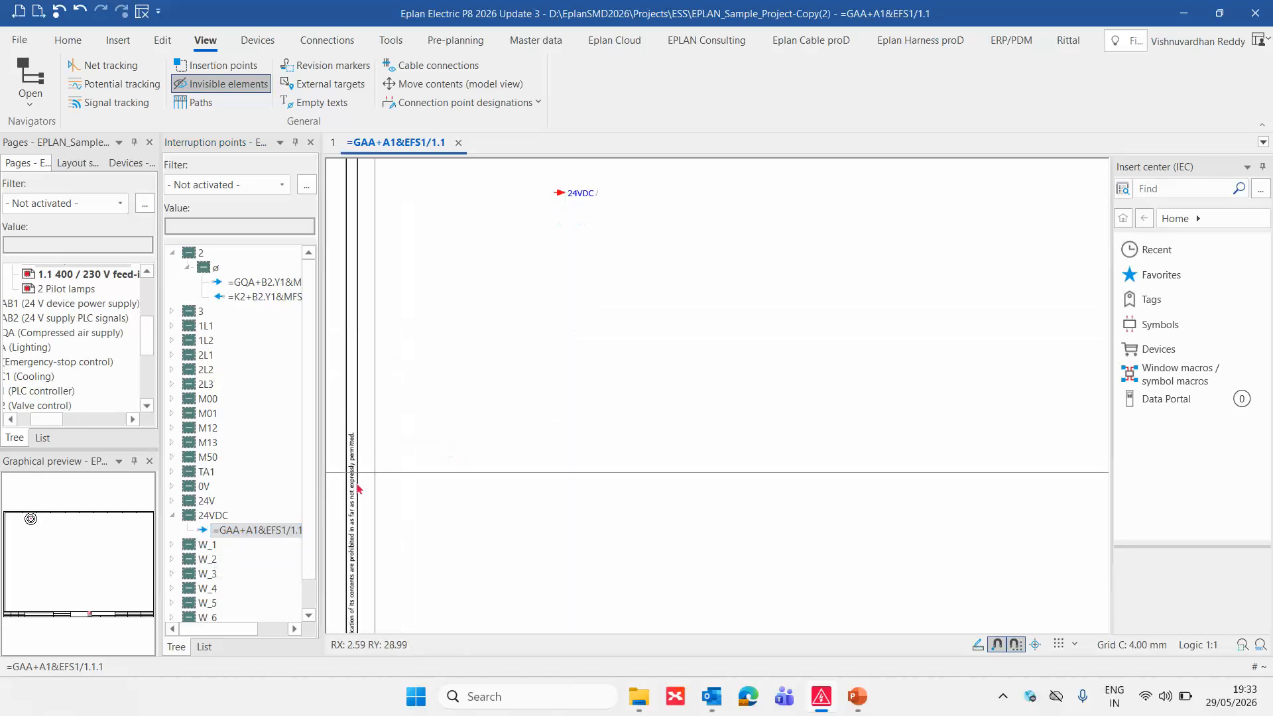
left_click_drag(226, 531, 557, 494)
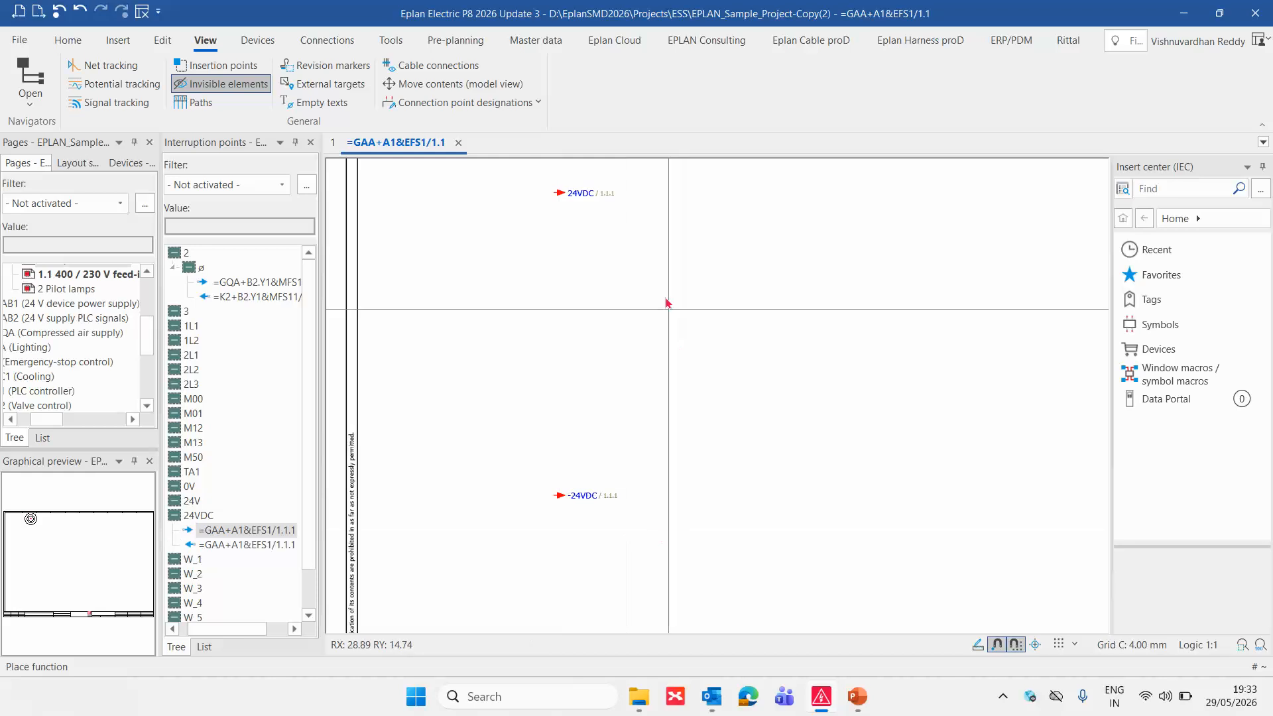
Step: Go to the counterpart of the upper 24VDC interruption point
scroll(656, 273, "up", 1)
middle_click_drag(662, 303, 714, 327)
scroll(662, 327, "up", 3)
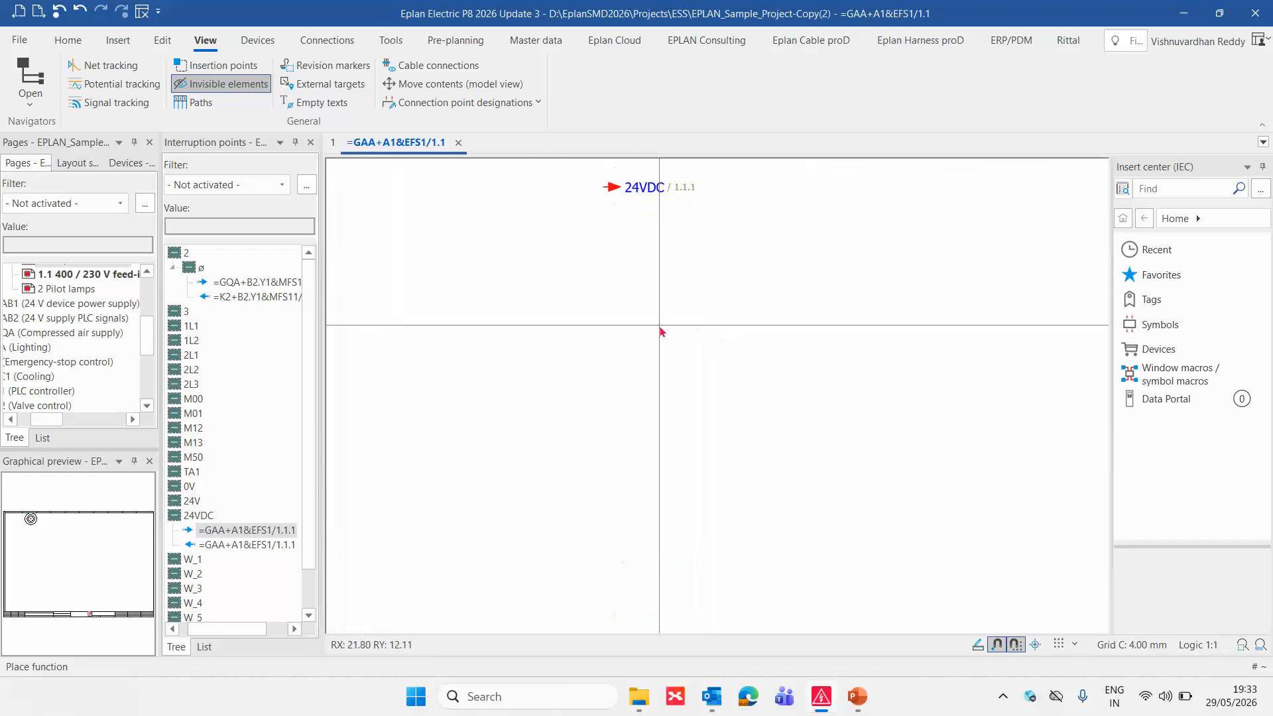
scroll(661, 326, "down", 2)
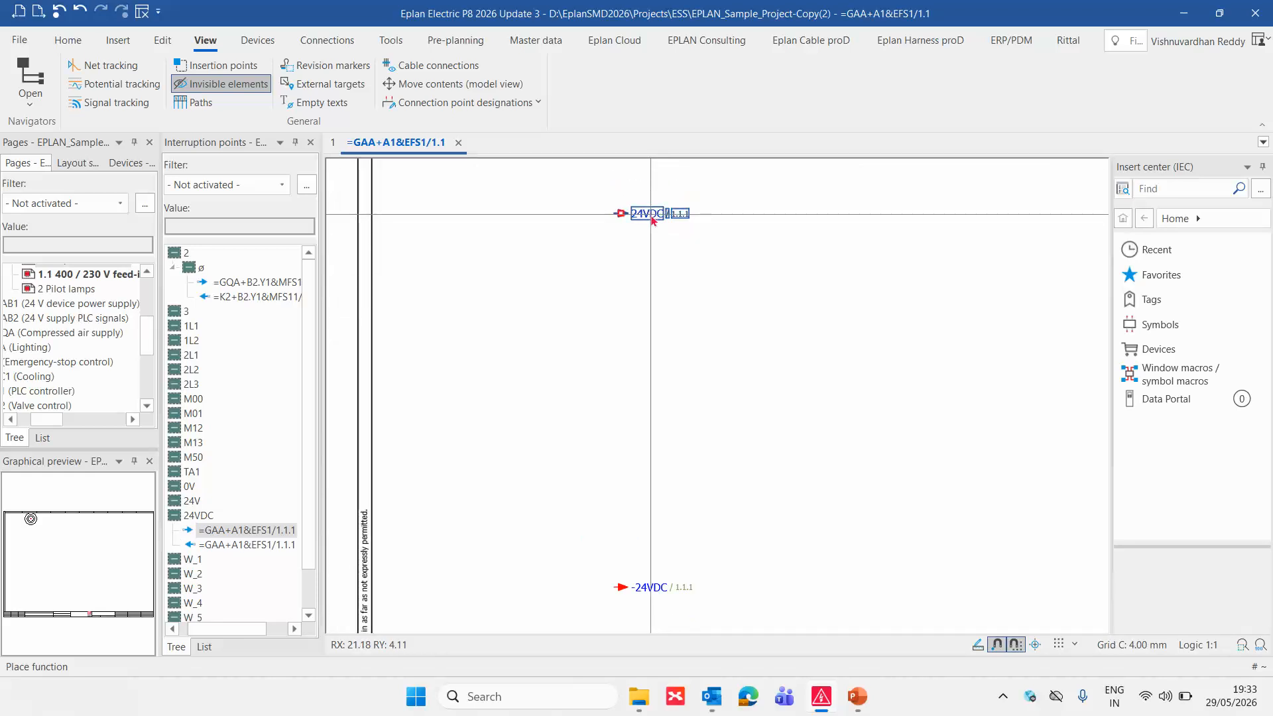
key("f")
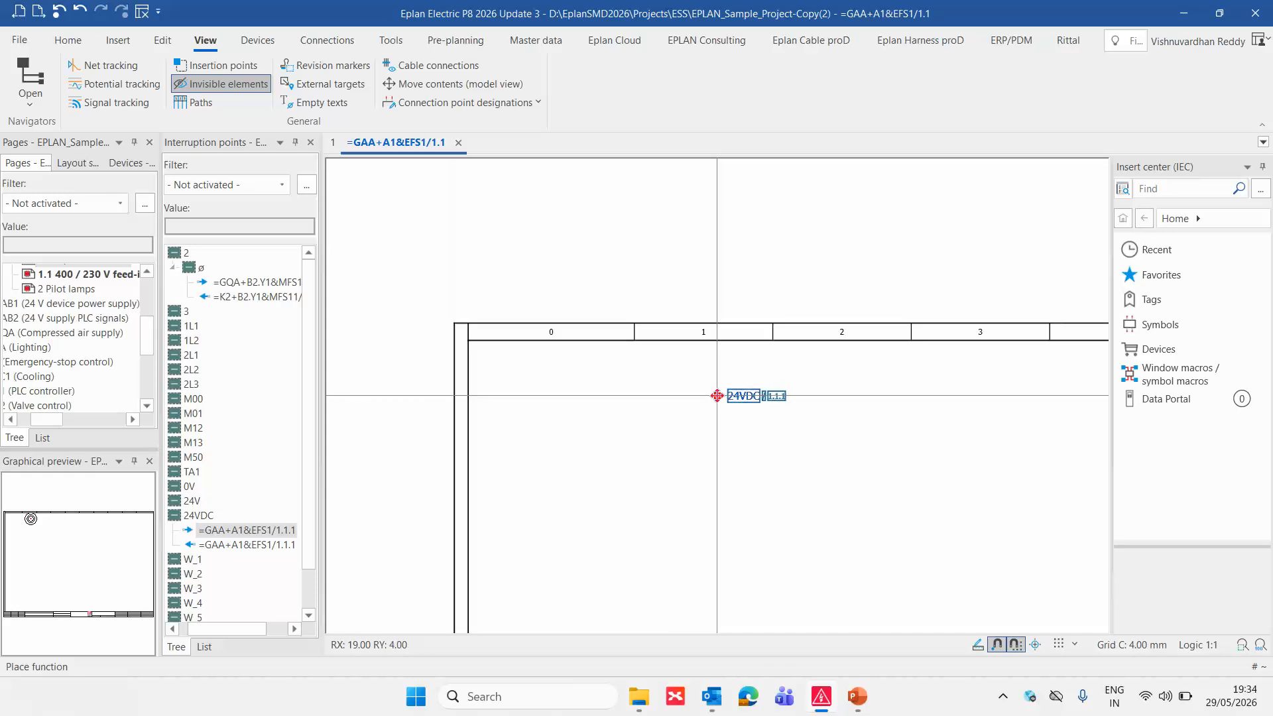
scroll(518, 259, "down", 2)
scroll(661, 591, "up", 2)
Step: Try symbol Variant C on the lower 24VDC interruption point, return to Variant A, view the BP symbol variants and discard the edits
left_click(639, 535)
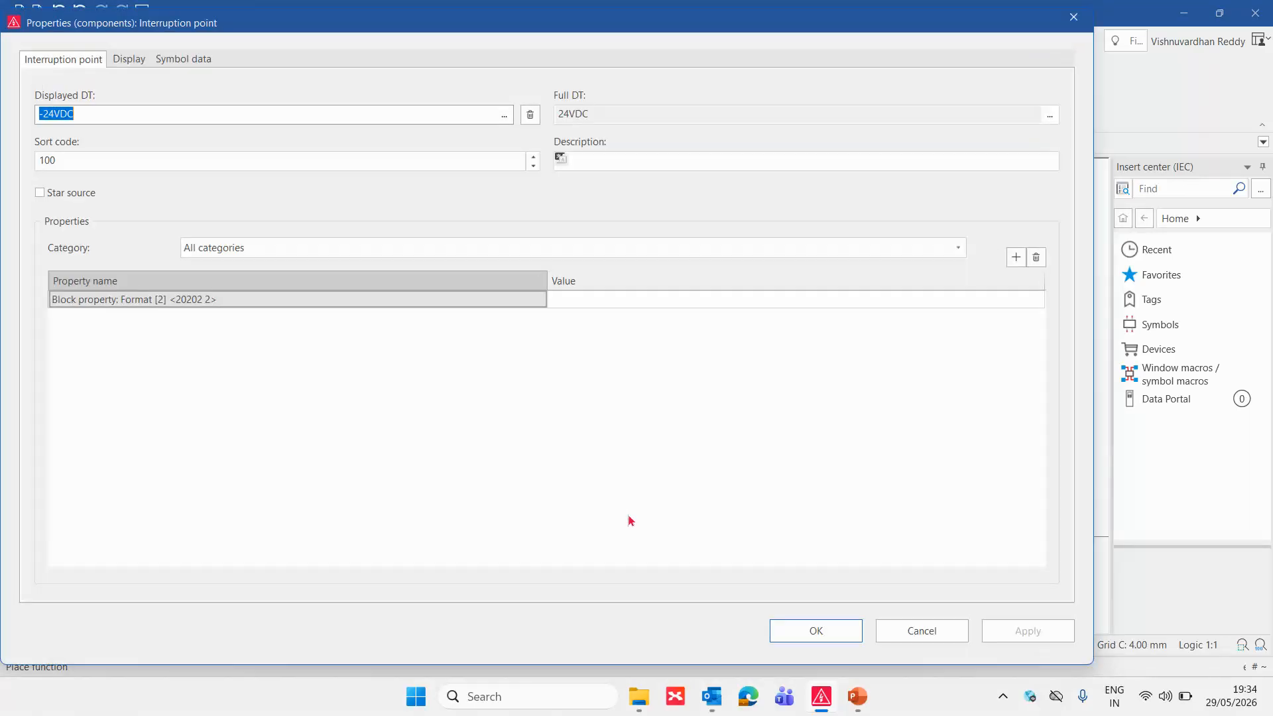
left_click(201, 60)
left_click(343, 169)
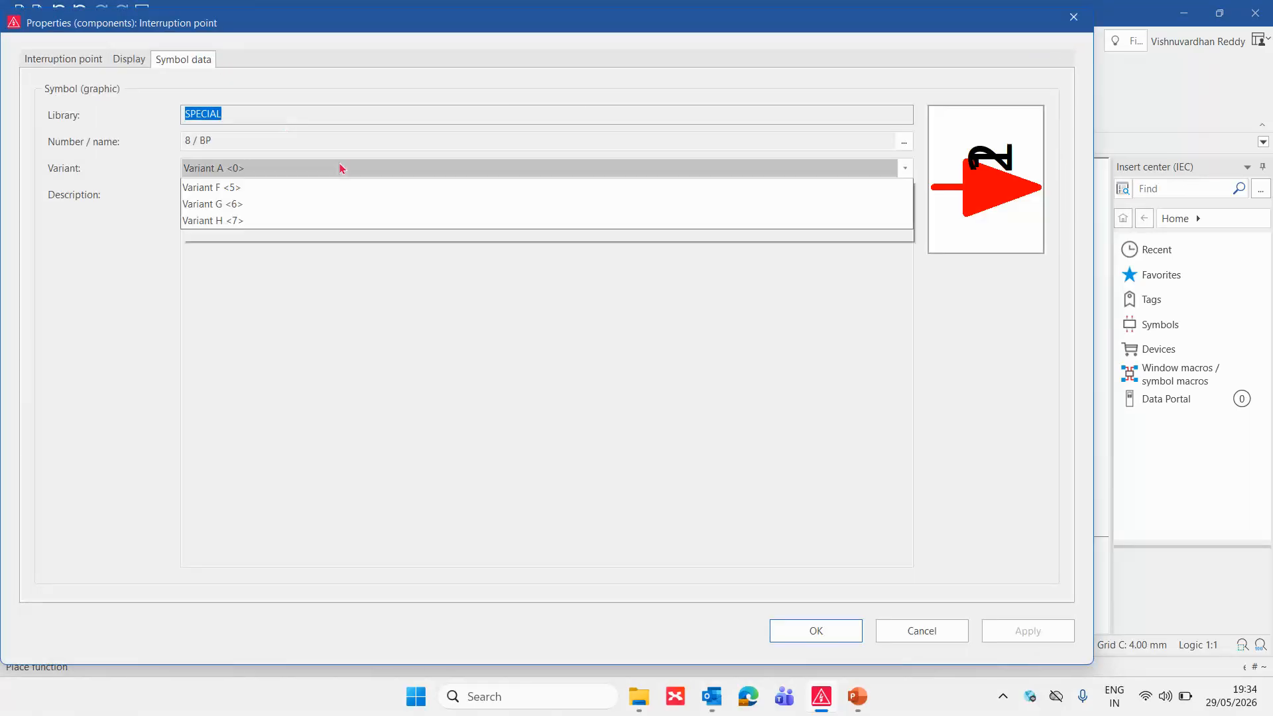
left_click(264, 222)
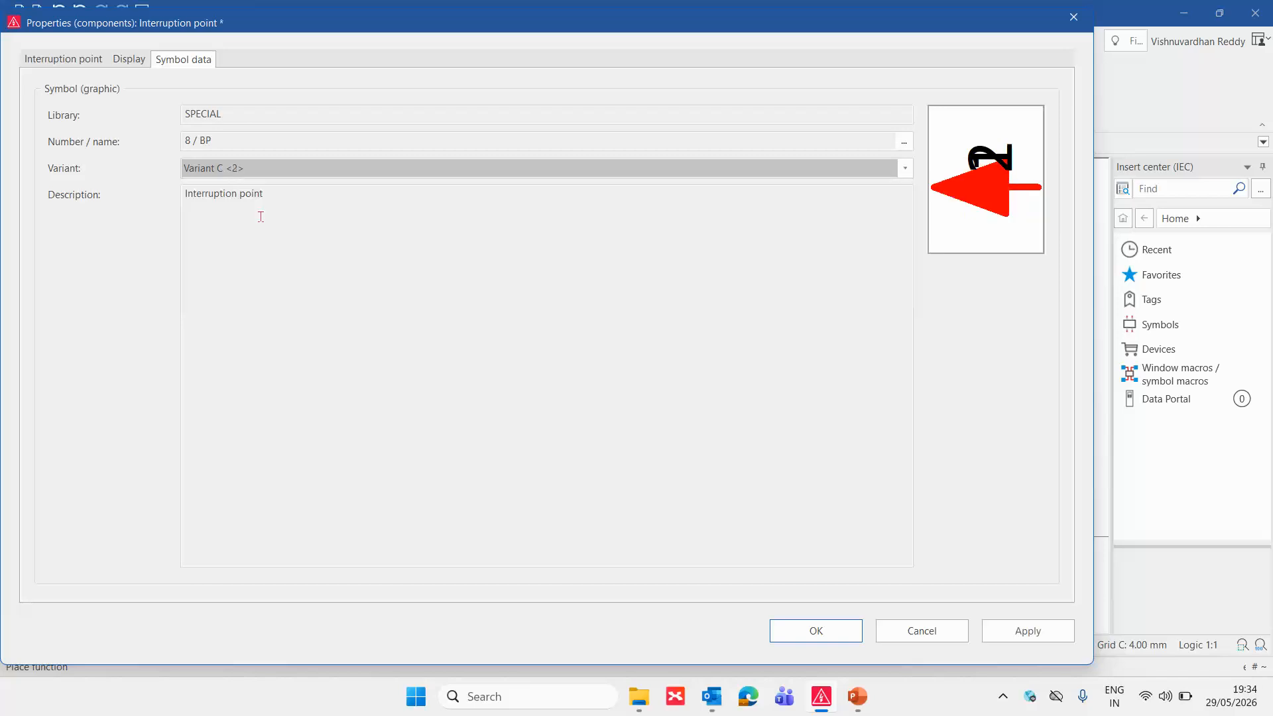
left_click(262, 165)
left_click(261, 185)
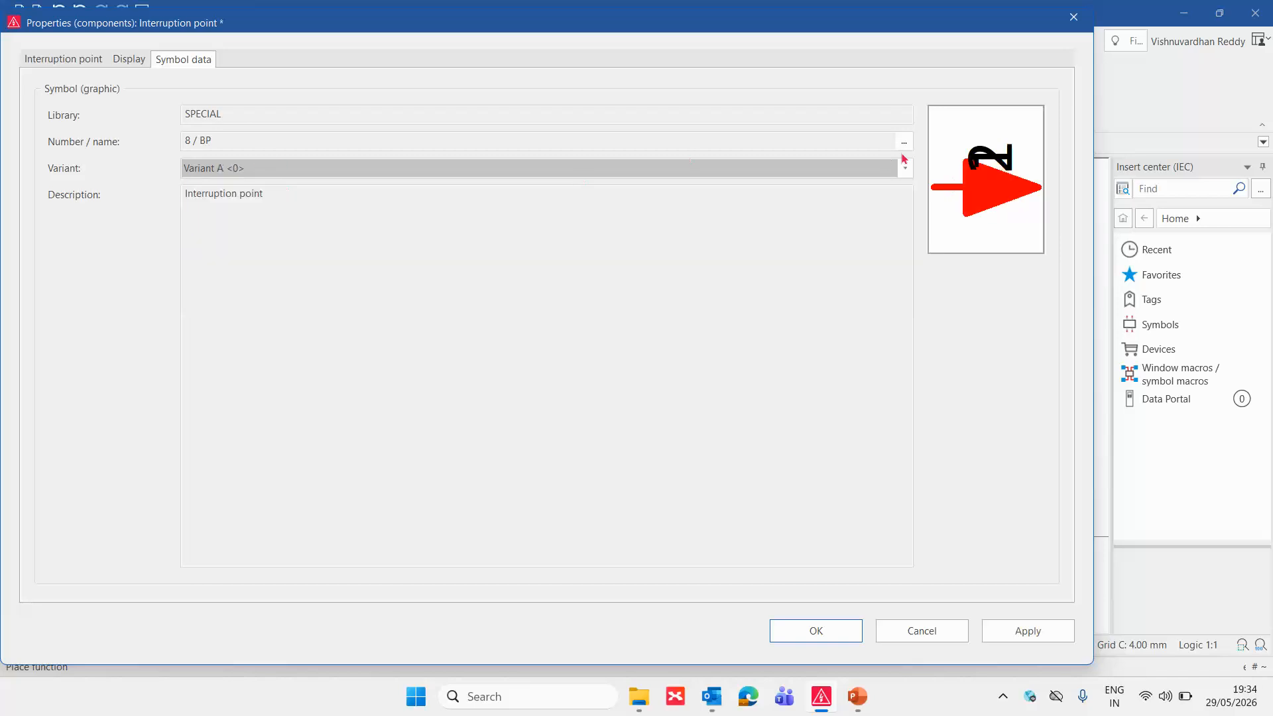
left_click(903, 145)
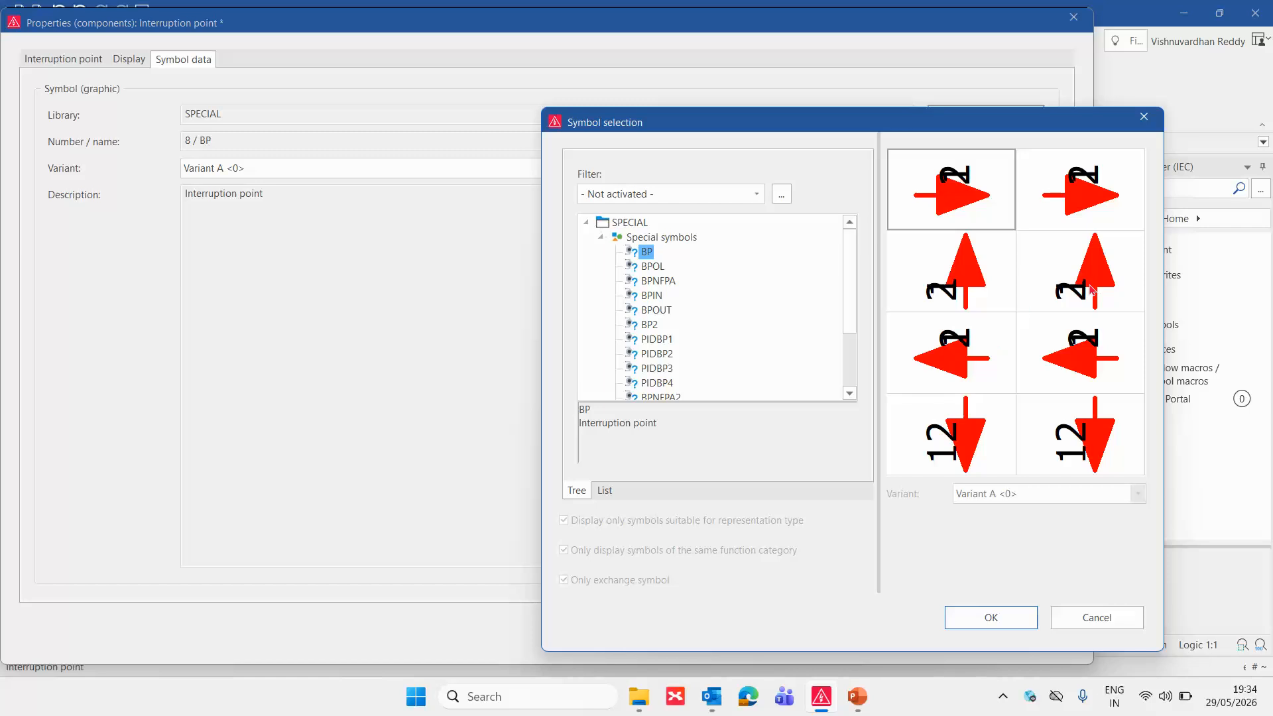
key("Escape")
key("Escape")
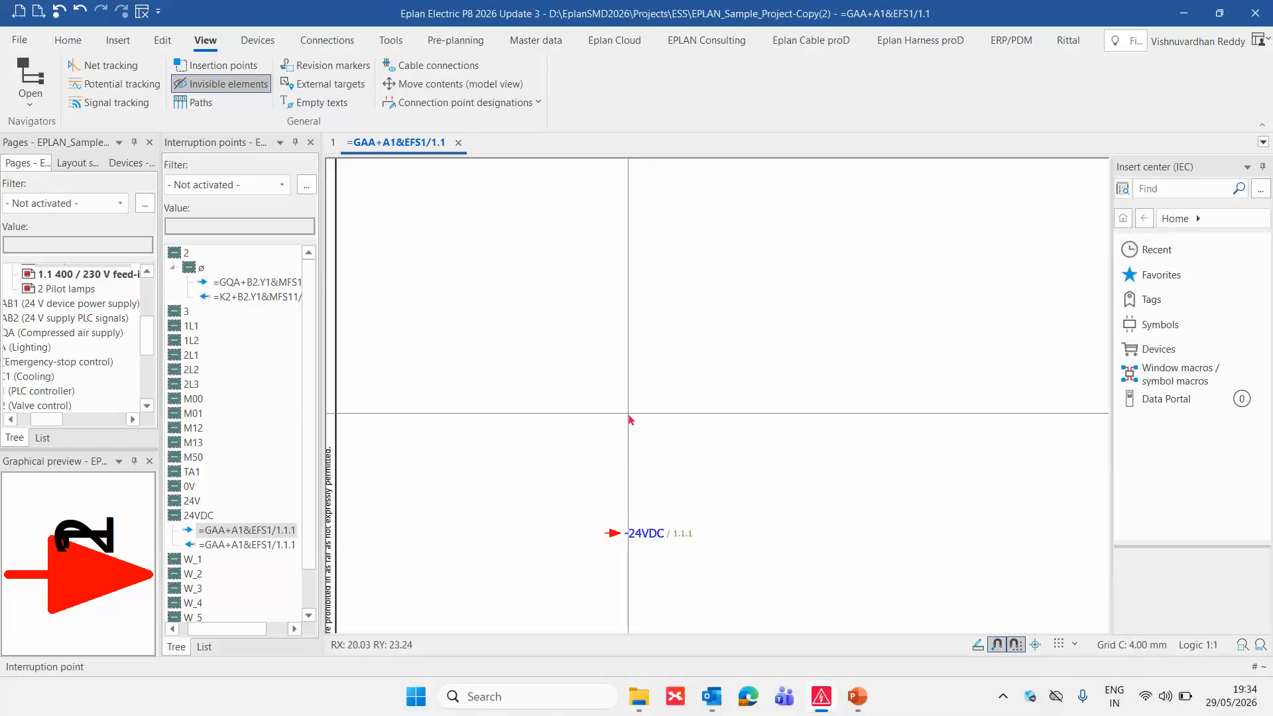
scroll(629, 413, "down", 2)
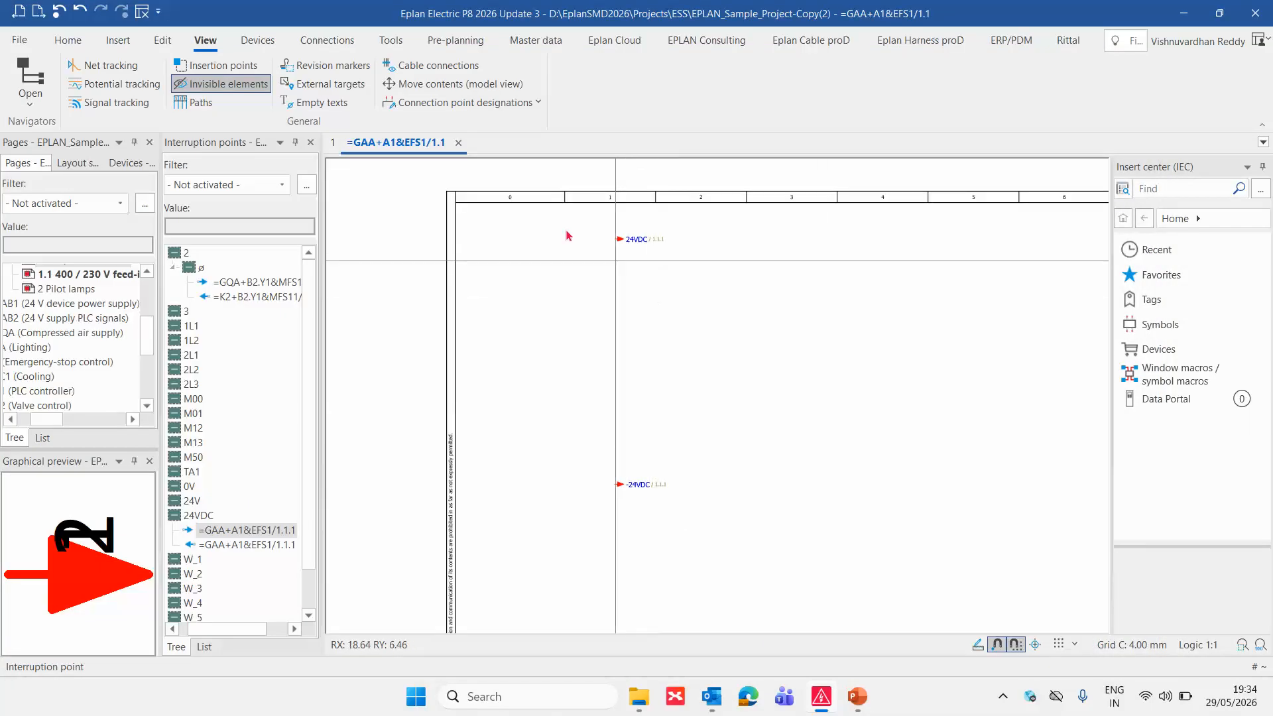
left_click_drag(555, 210, 618, 257)
left_click_drag(565, 211, 602, 539)
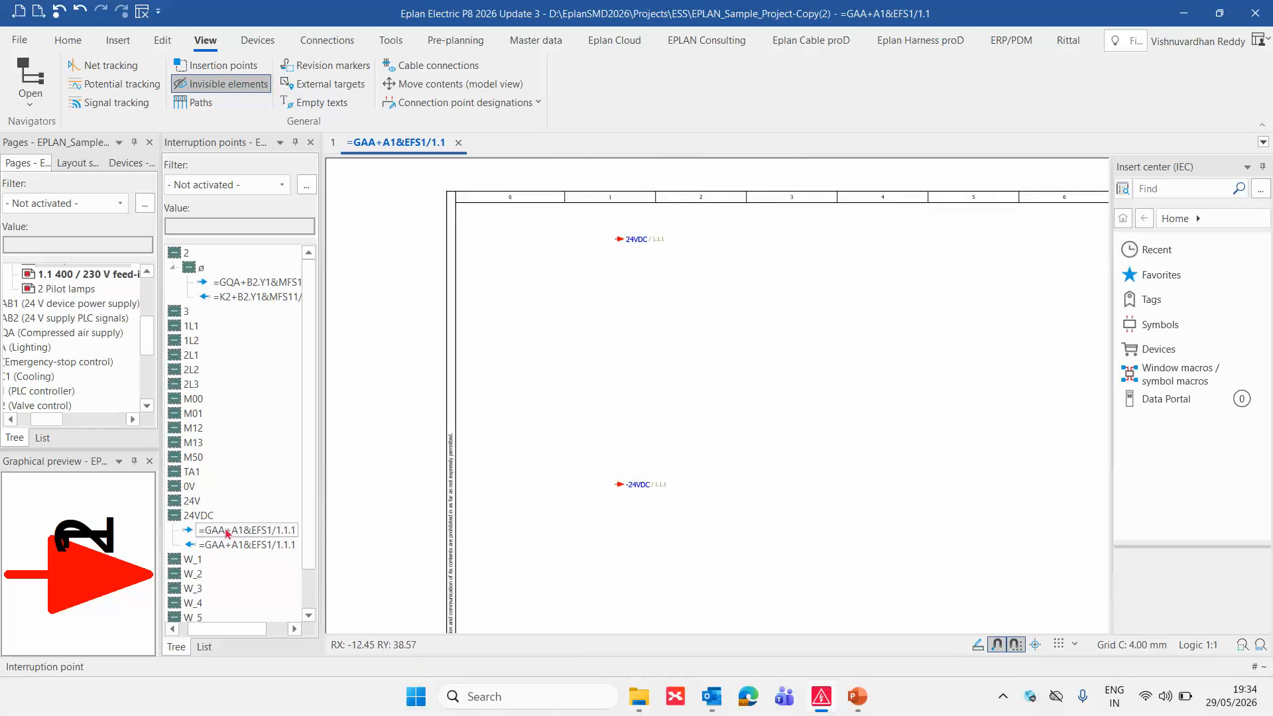
left_click_drag(581, 210, 763, 510)
left_click(766, 514)
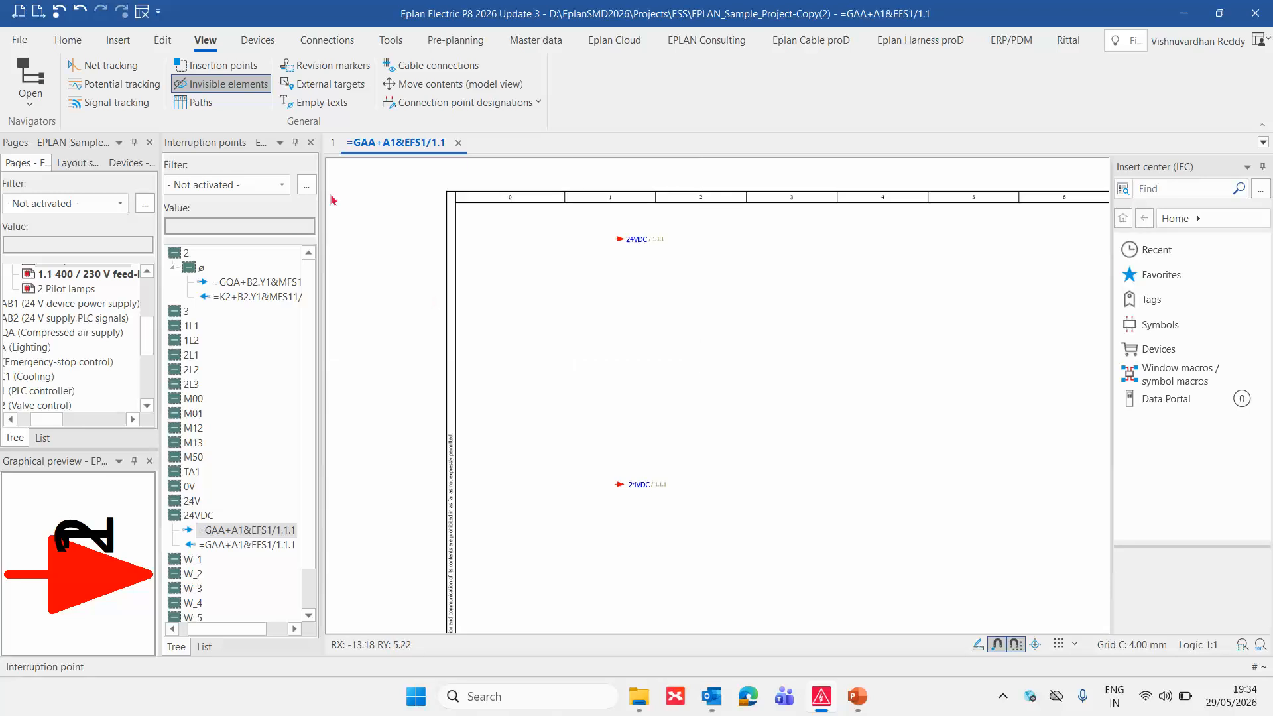
Step: Open page 1 400 / 230 V feed-in and examine the 2L1, 2L2 and 2L3 interruption points between columns 8 and 9
scroll(87, 325, "up", 1)
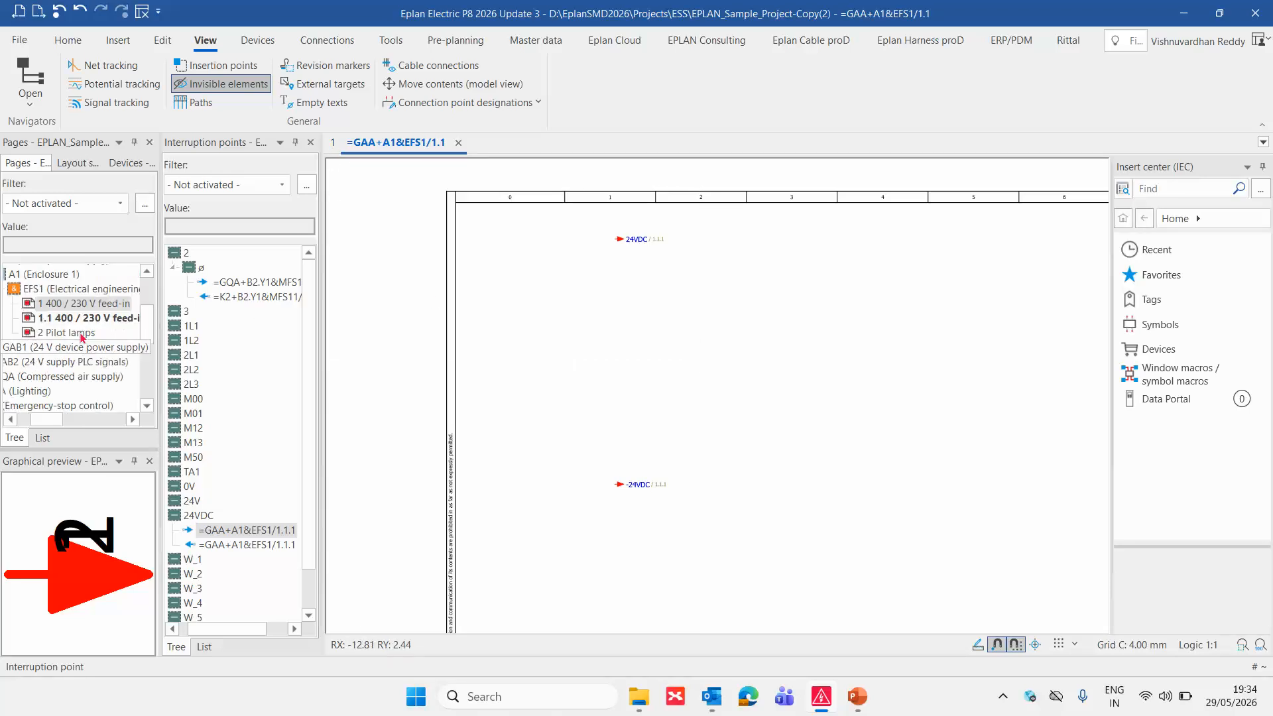
double_click(84, 307)
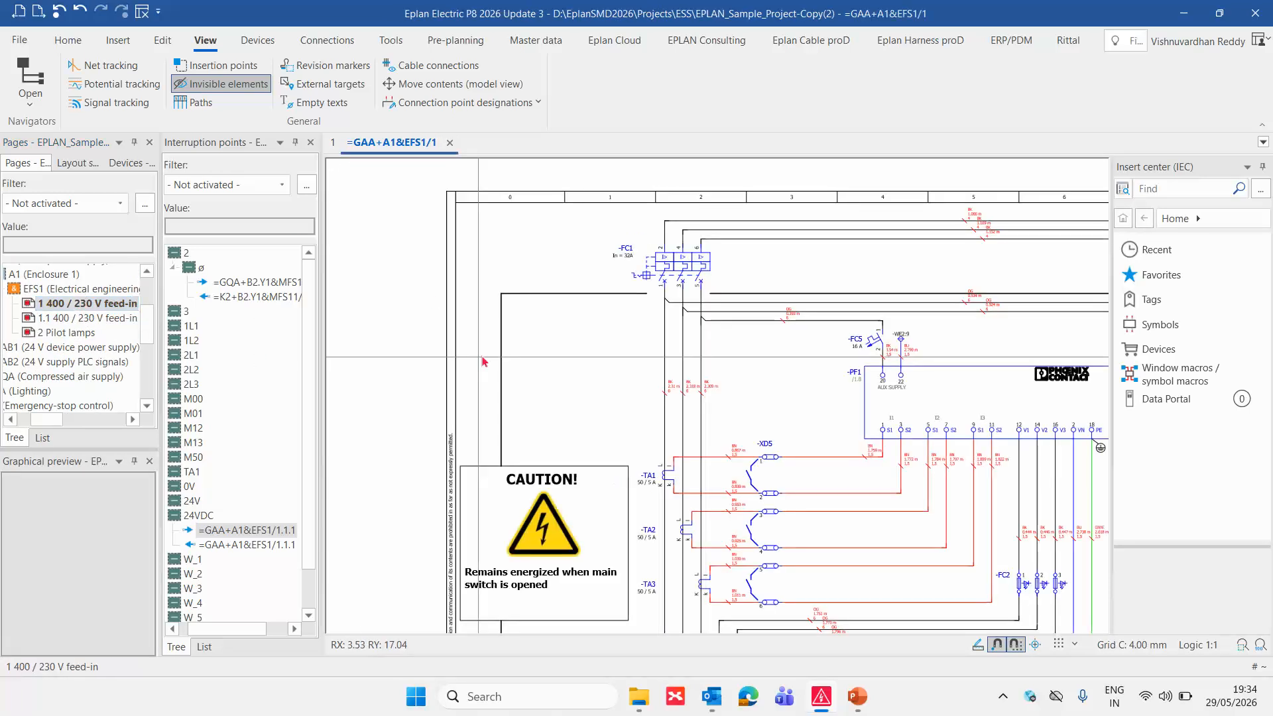
scroll(888, 272, "up", 5)
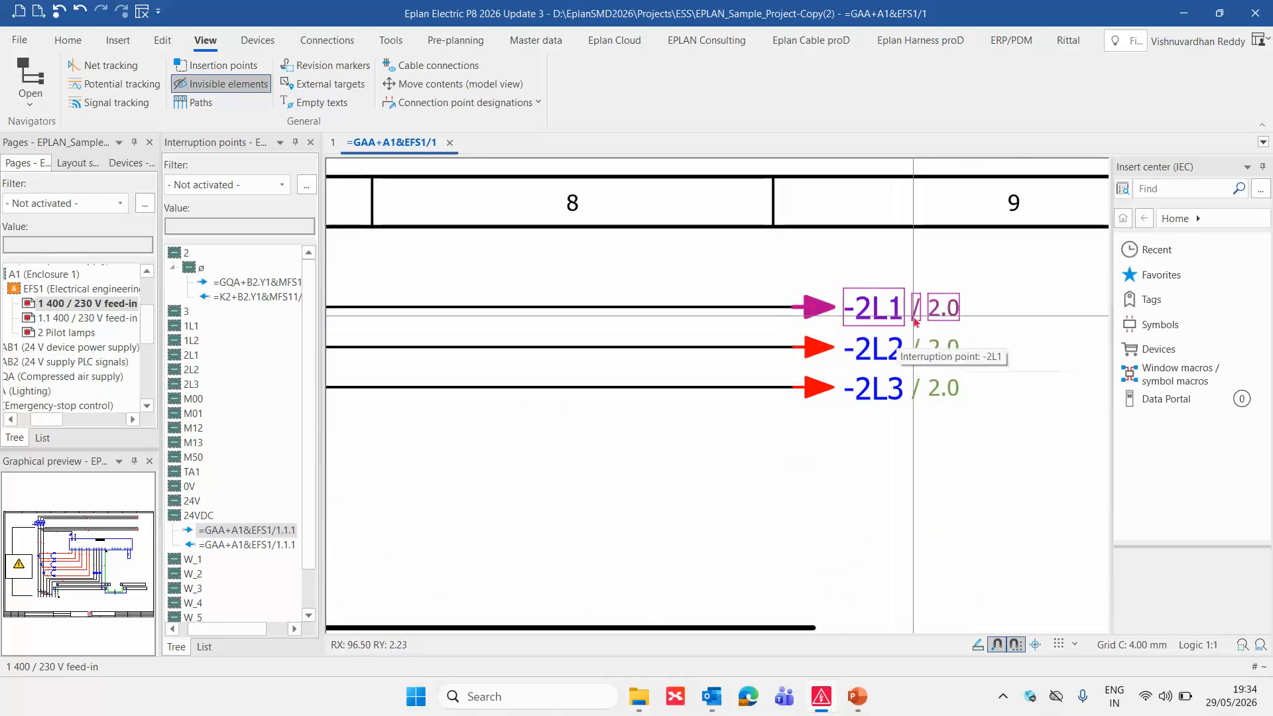
Step: Trace the feed from safety switch -FC1 to interruption point -2L1 on page 1 and go to its counterpart on page 2
scroll(862, 341, "down", 5)
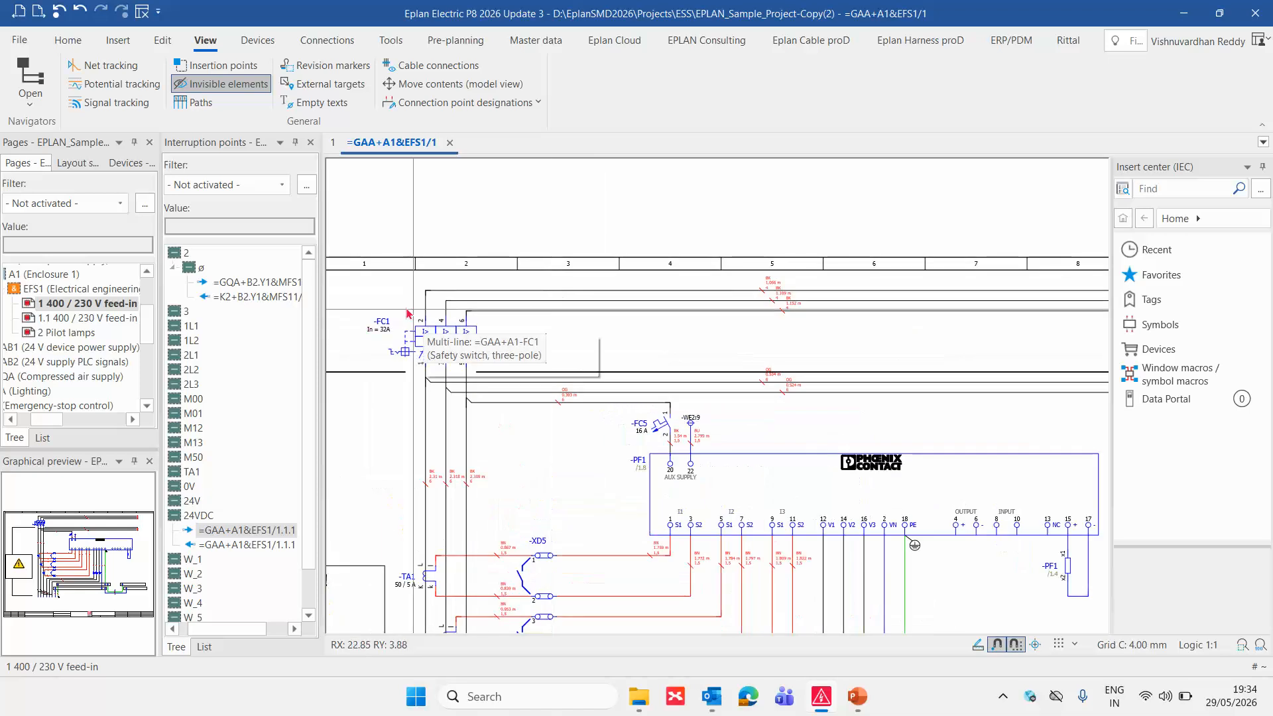
scroll(393, 334, "up", 5)
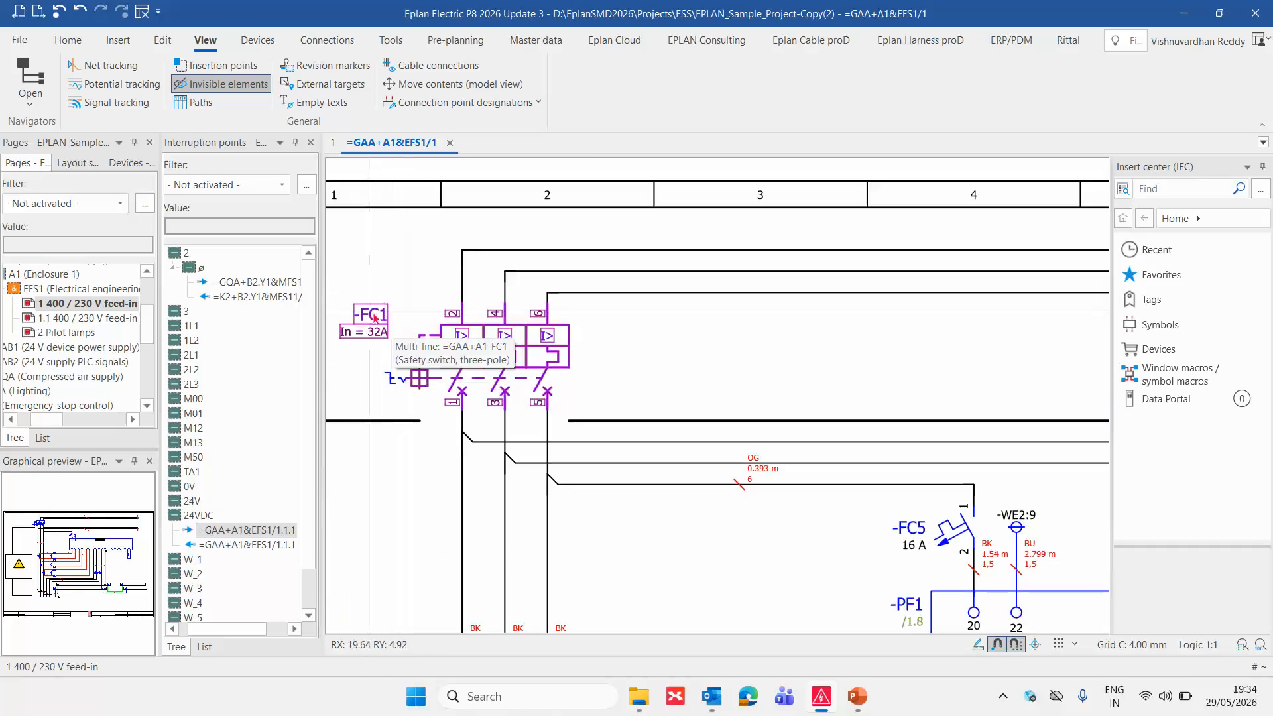
scroll(393, 339, "down", 2)
scroll(392, 341, "down", 3)
scroll(665, 299, "up", 6)
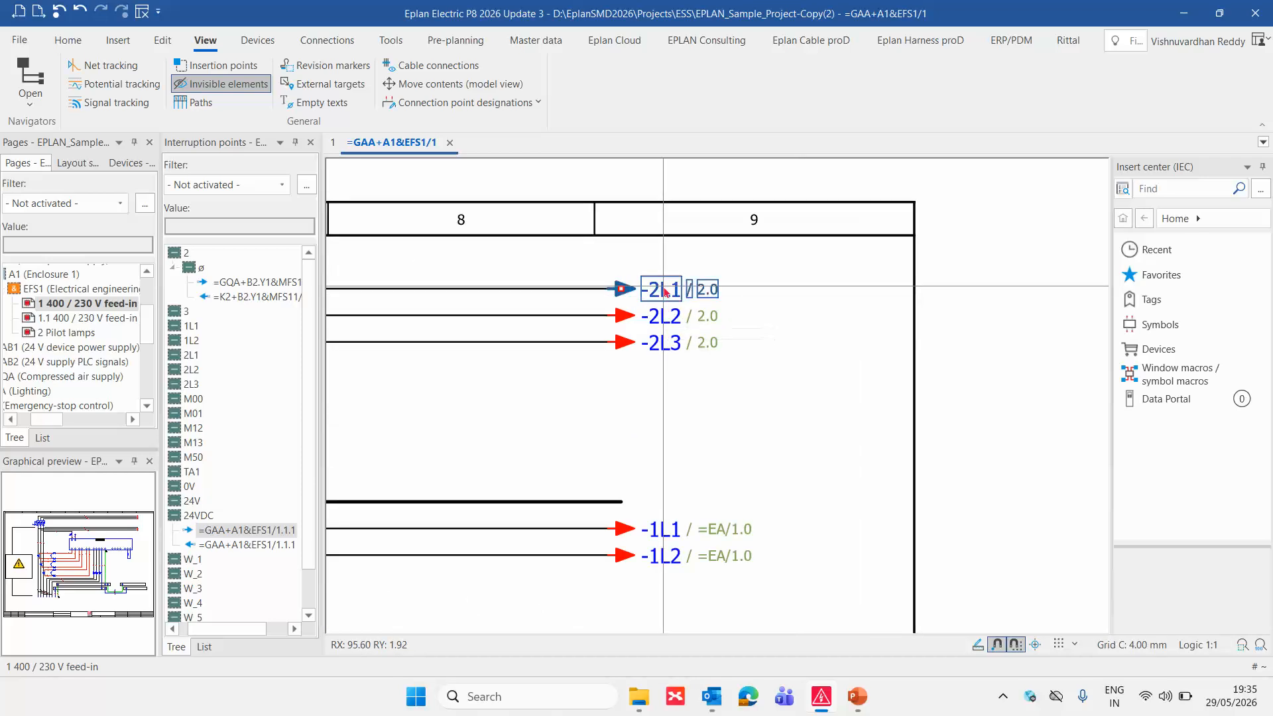
key("f")
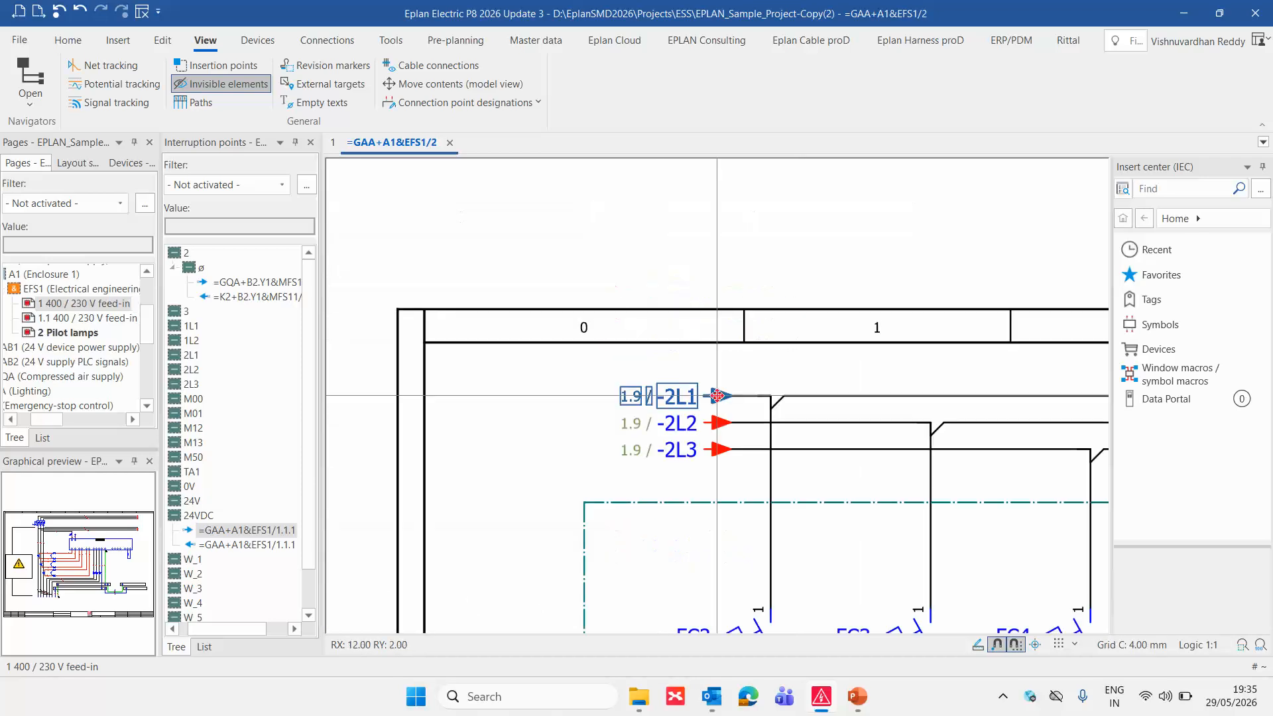
Step: Examine circuit breaker -FC2 on page 2 and return to page 1 through the counterpart of interruption point -2L2
scroll(729, 458, "up", 5)
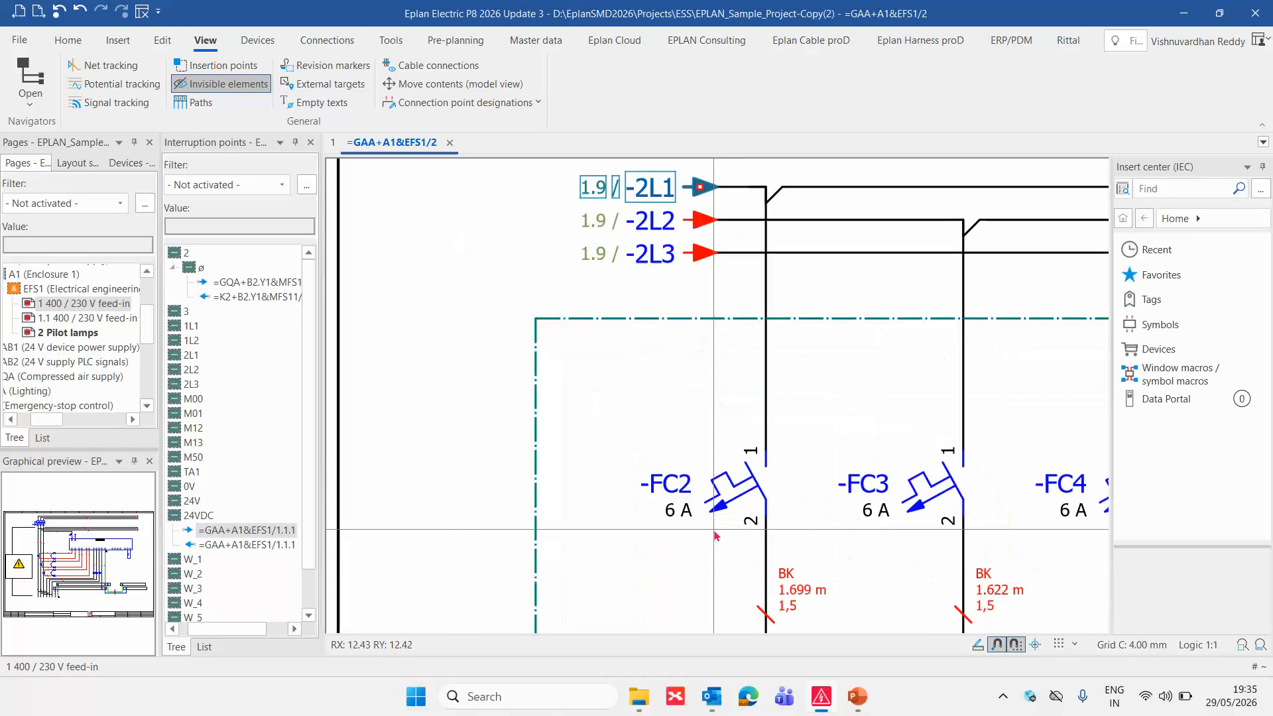
left_click(730, 474)
scroll(689, 489, "down", 3)
left_click(653, 232)
key("f")
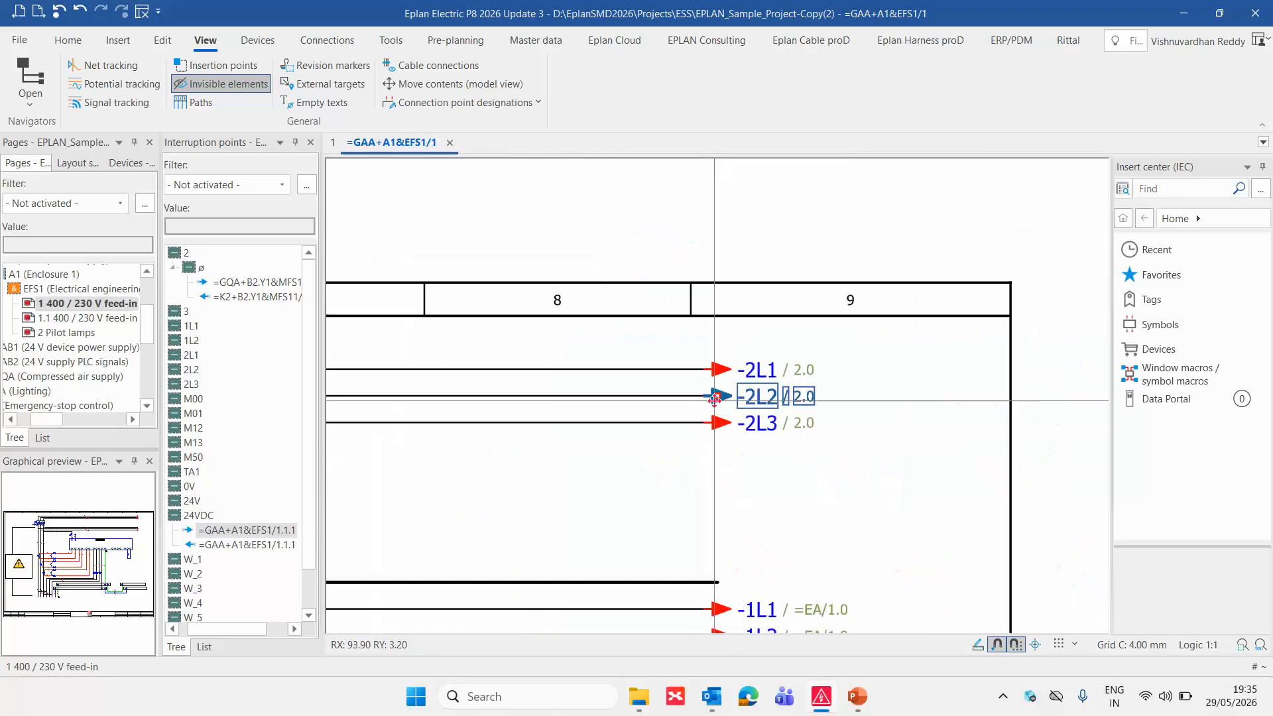
scroll(749, 369, "up", 3)
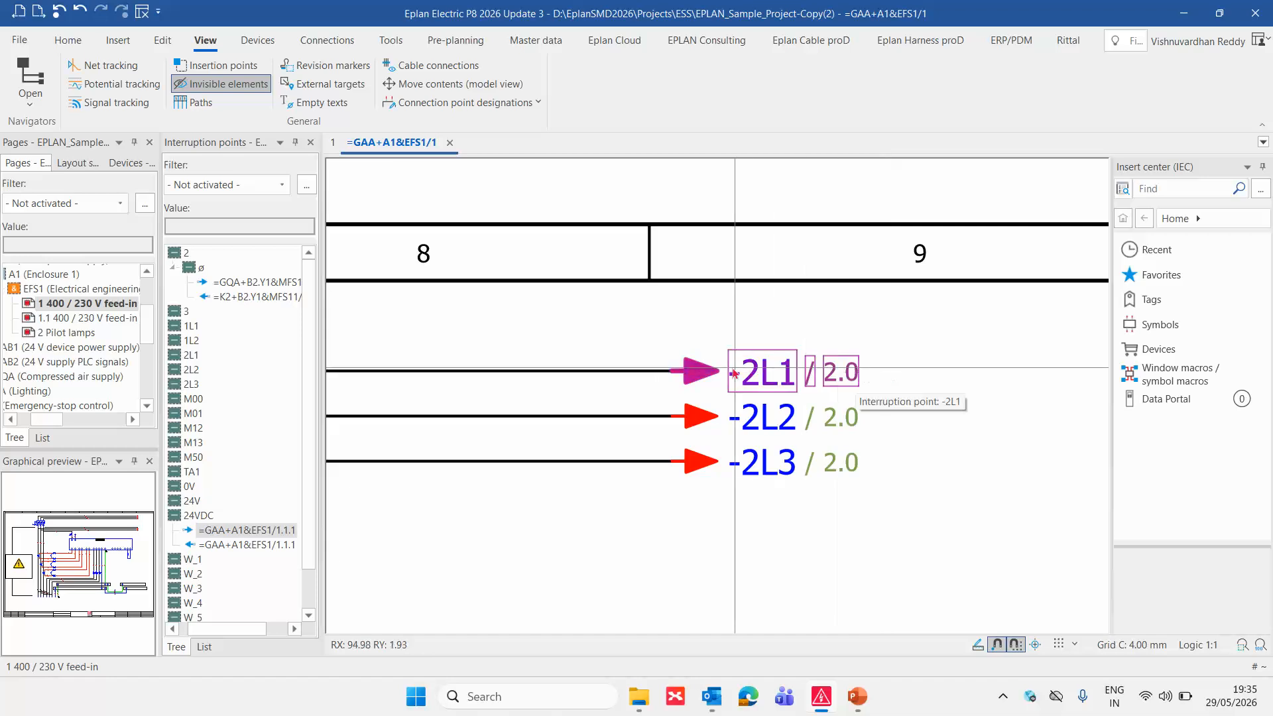
Step: Open the display settings of interruption point -2L1 on page 1 and view the properties available for adding
double_click(702, 374)
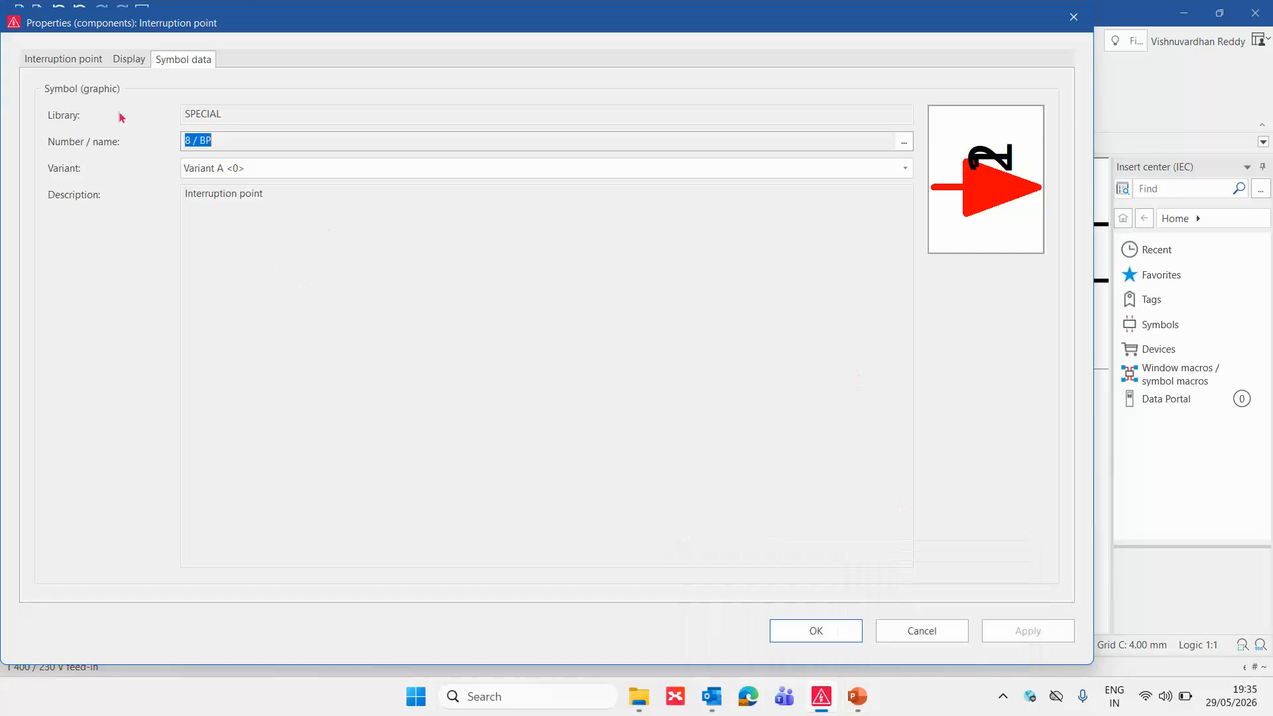
left_click(74, 60)
left_click(129, 59)
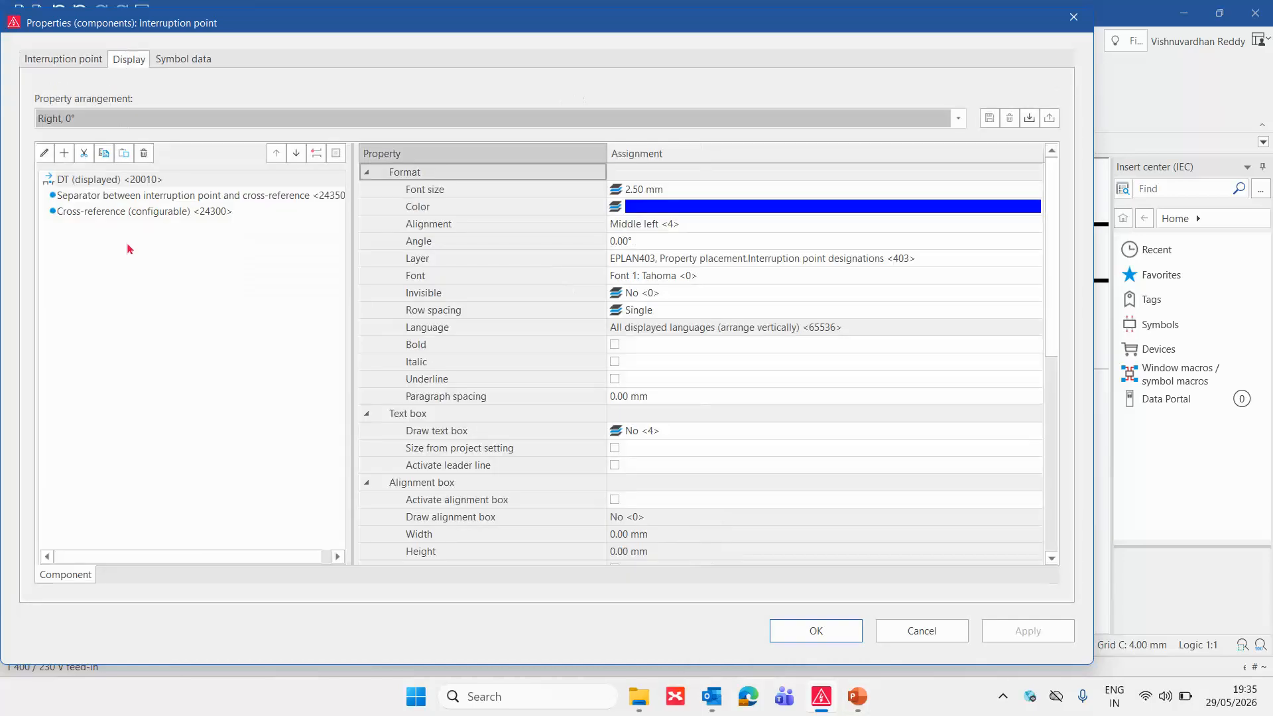
left_click(67, 154)
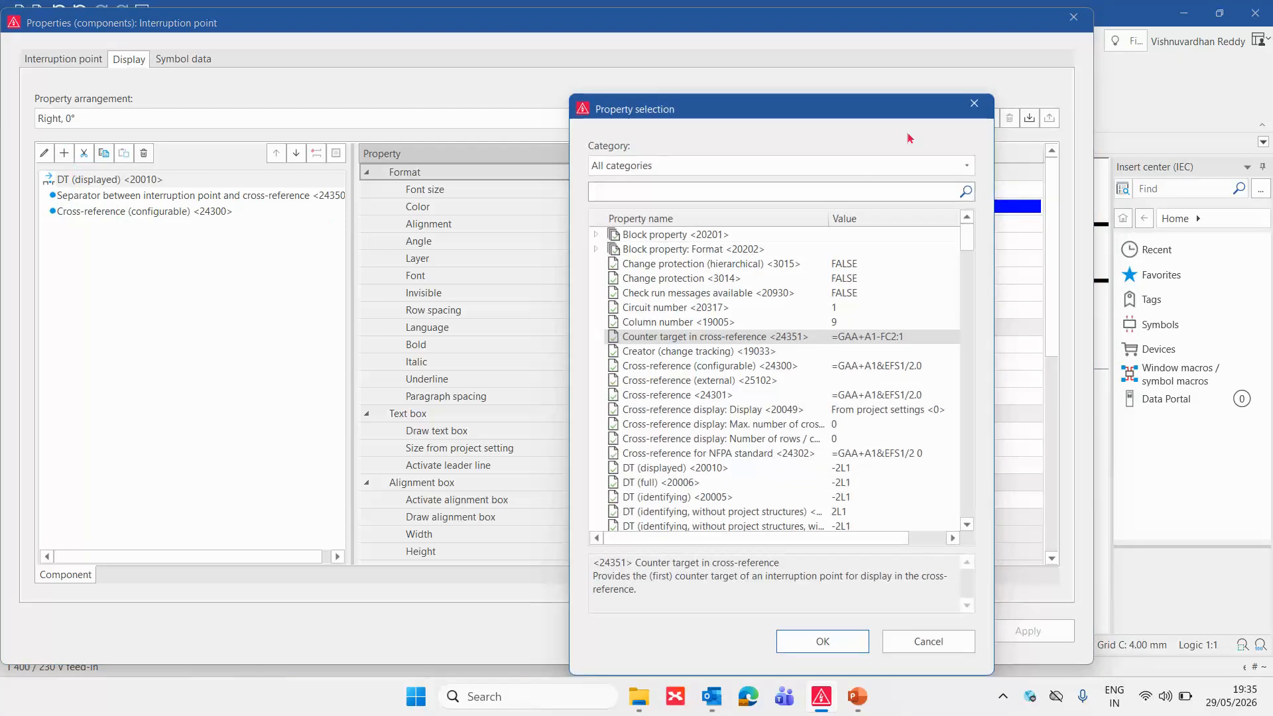
left_click(974, 105)
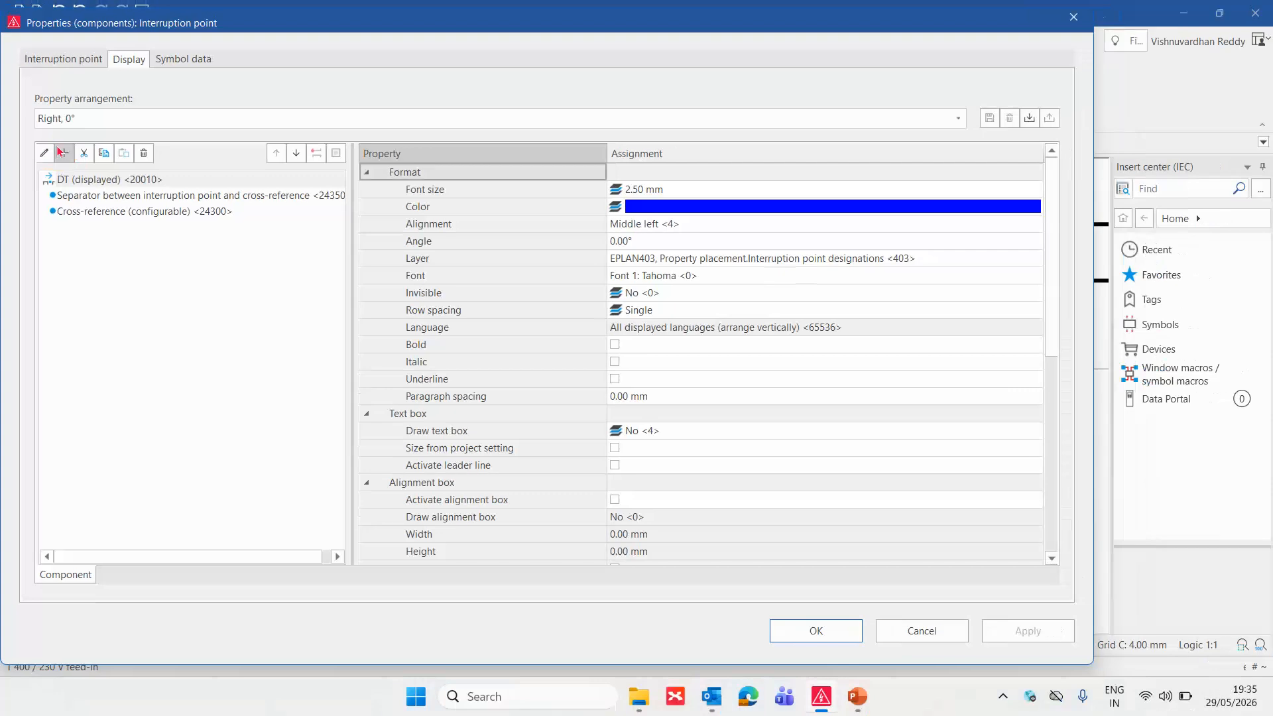
Step: Add the property Counter target in cross-reference <24351> to the display of interruption point -2L1 on page 1
left_click(128, 173)
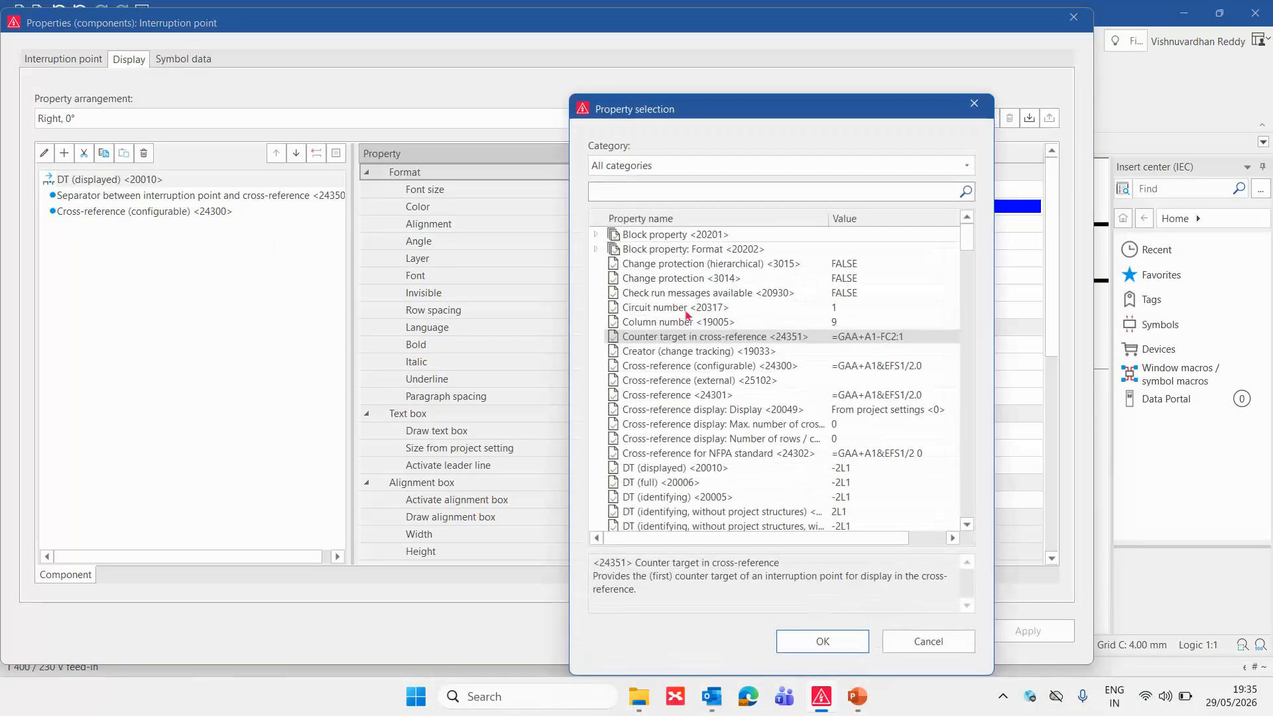
left_click(667, 278)
left_click(744, 339)
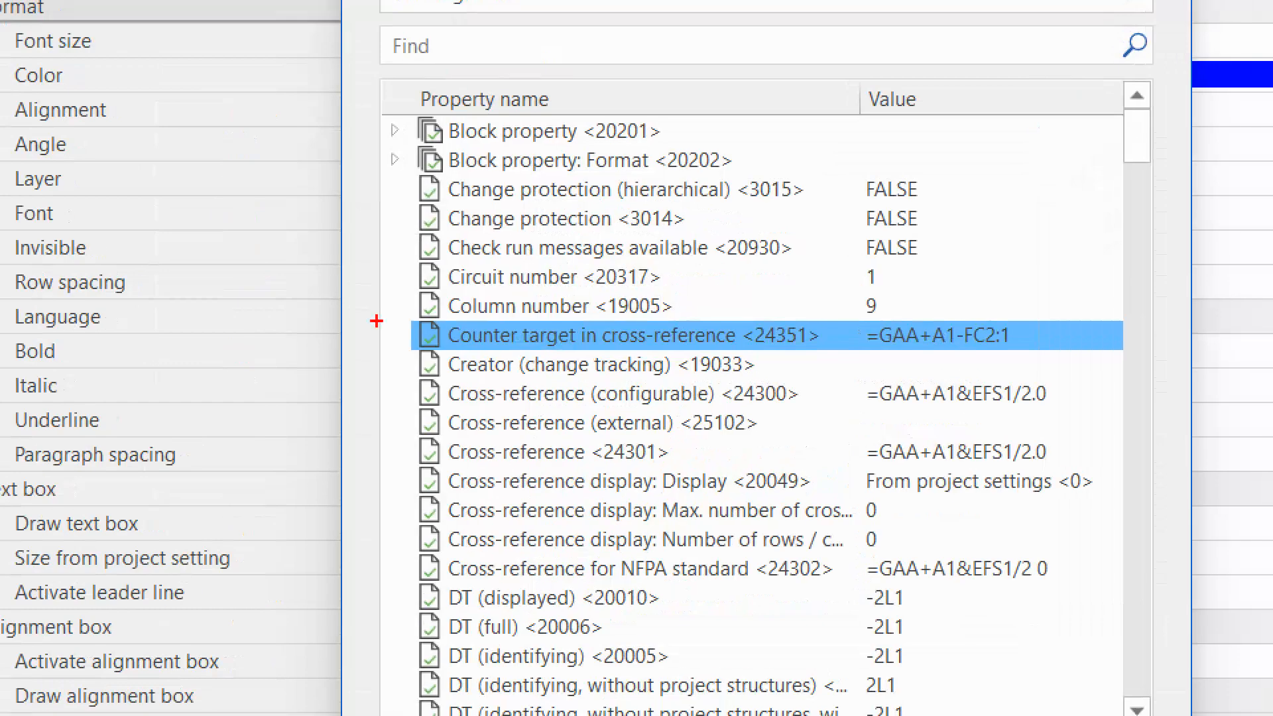
mouse_move(411, 318)
left_mouse_down()
mouse_move(448, 336)
mouse_move(789, 357)
mouse_move(1049, 349)
left_mouse_up()
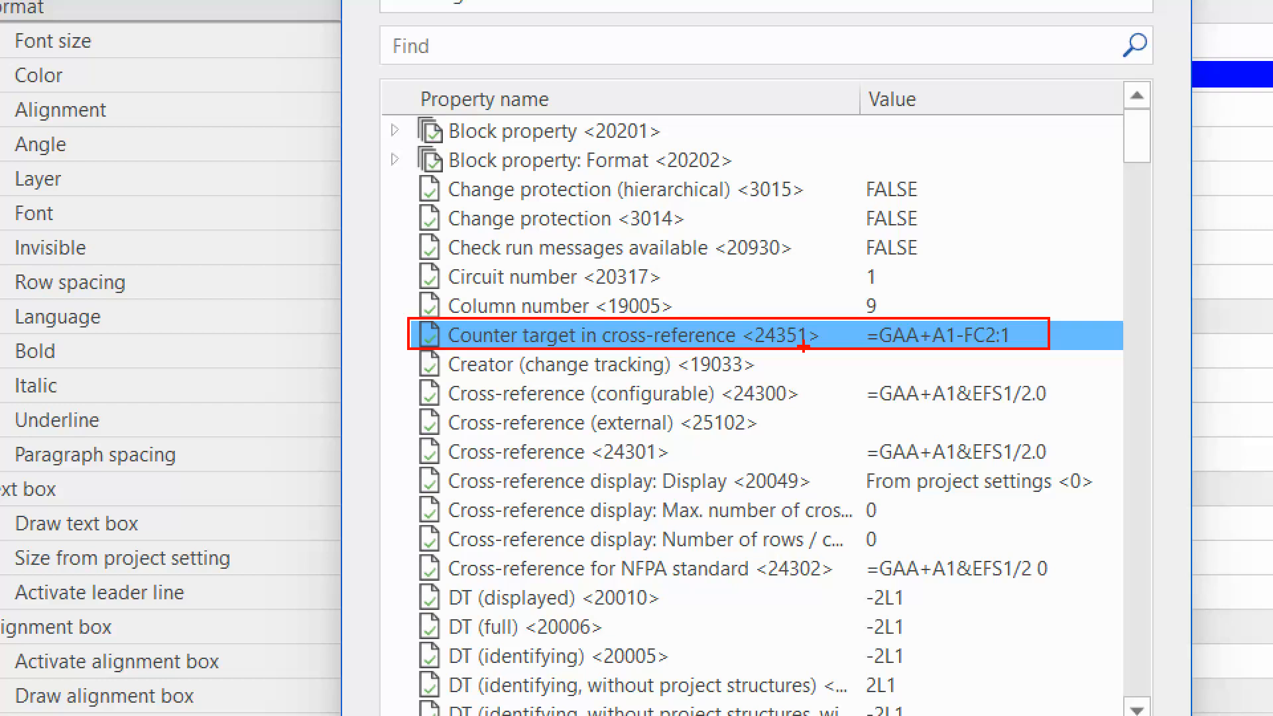
left_click_drag(1028, 336, 1069, 308)
left_click_drag(335, 329, 429, 332)
key("Escape")
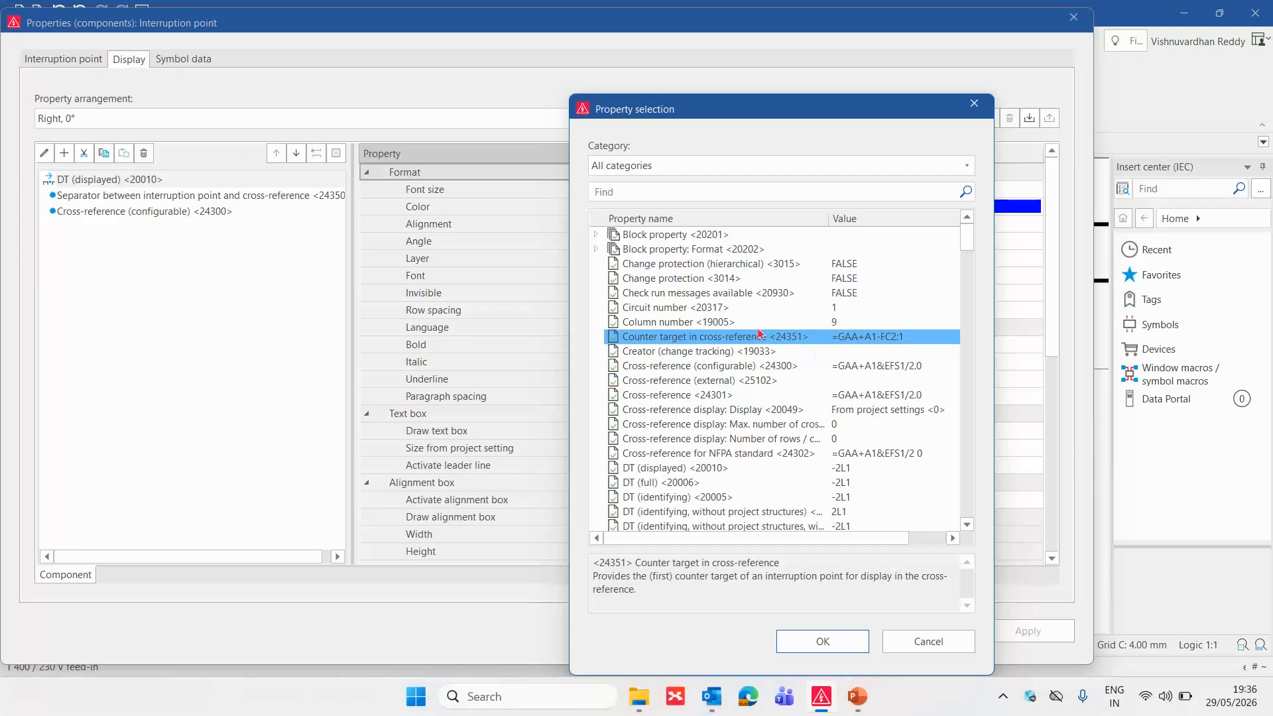
double_click(779, 337)
left_click(193, 227)
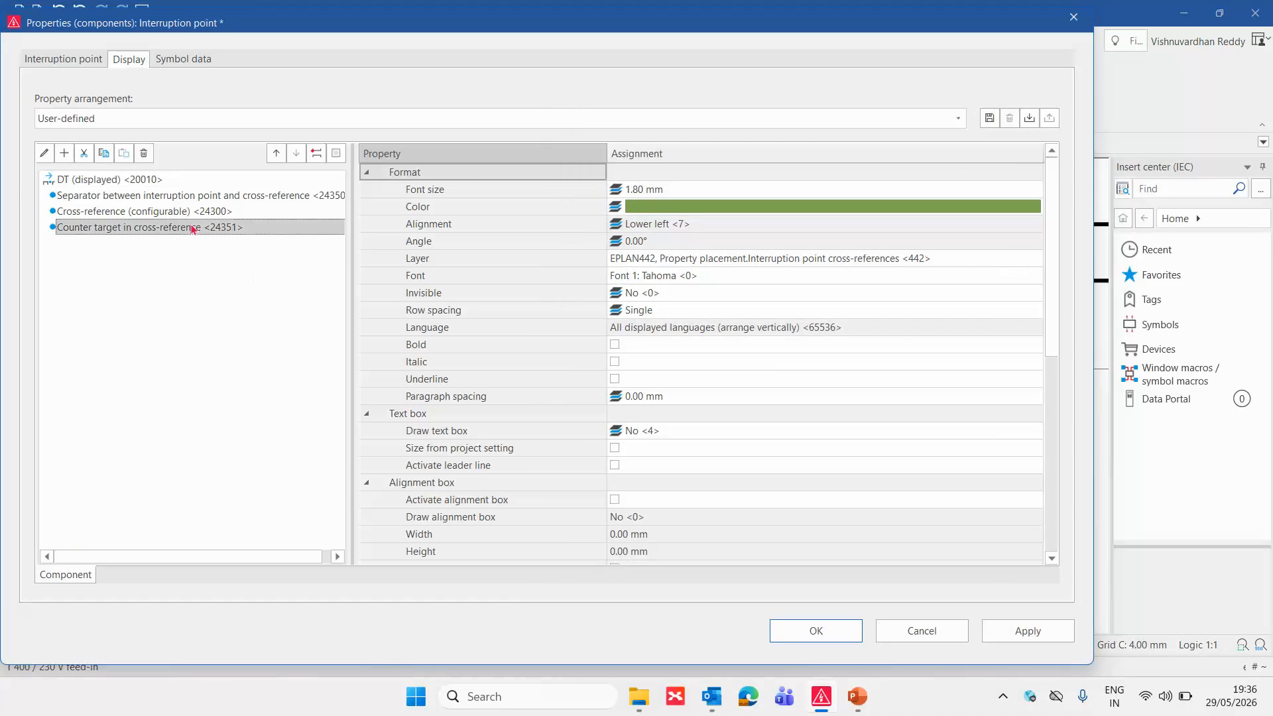
left_click(115, 180)
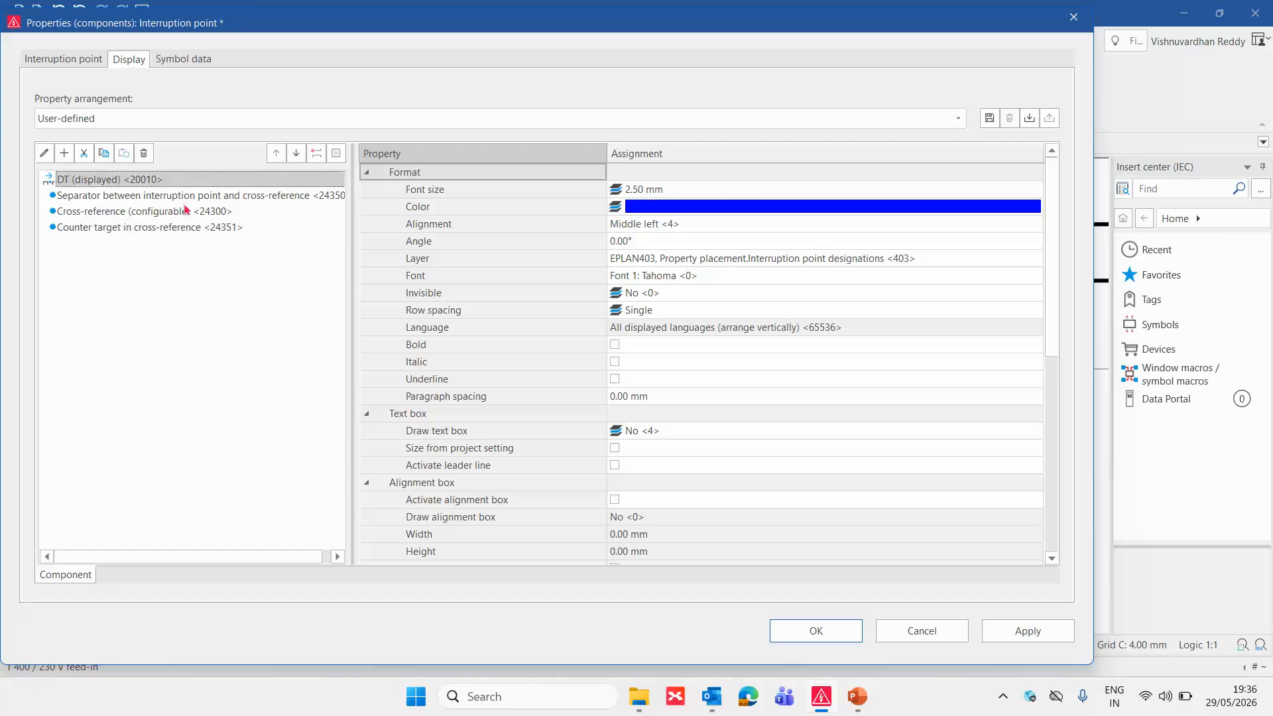
scroll(728, 423, "down", 6)
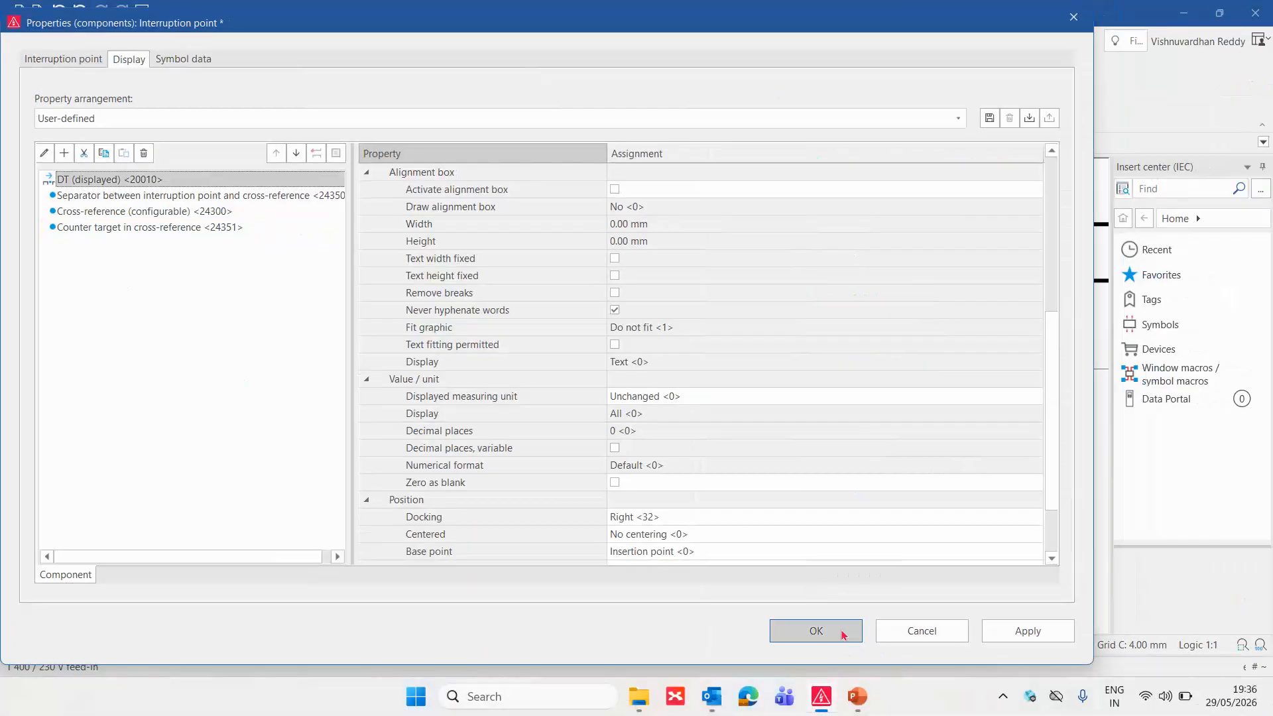
left_click(817, 629)
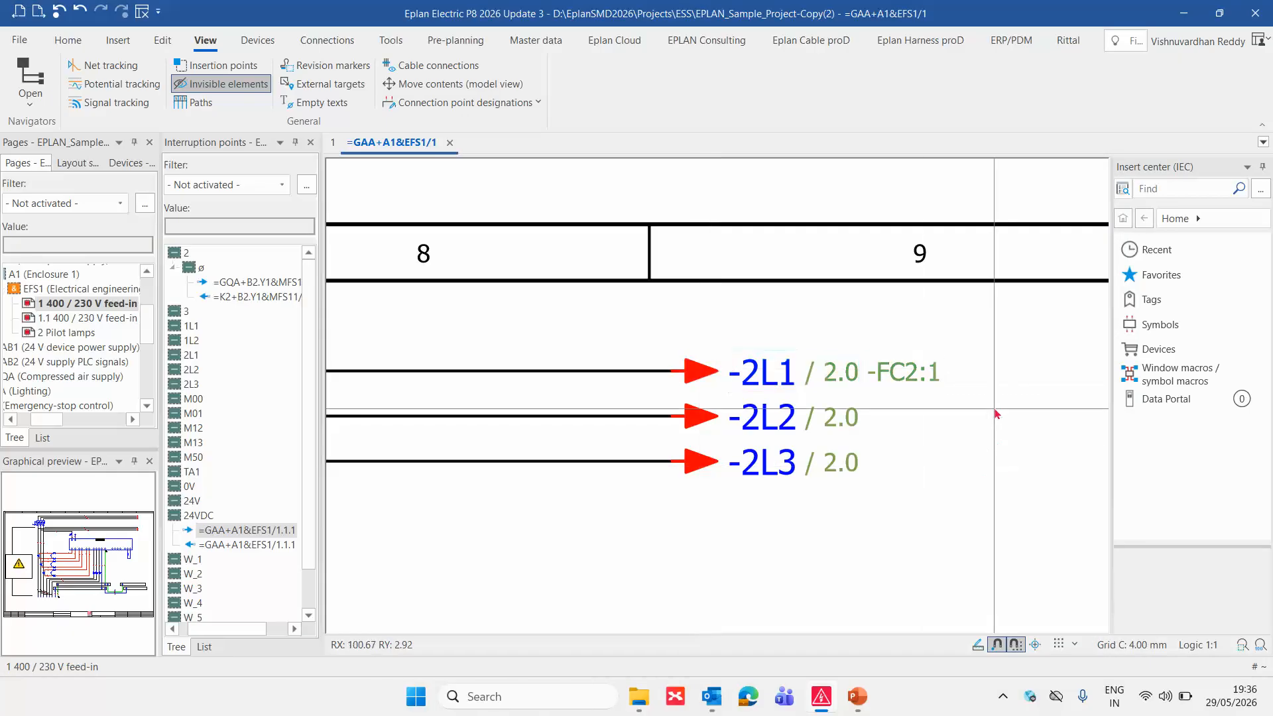
Step: Go to the counterpart of -2L1 on page 2 and add Counter target in cross-reference <24351> to its displayed properties
scroll(993, 405, "up", 3)
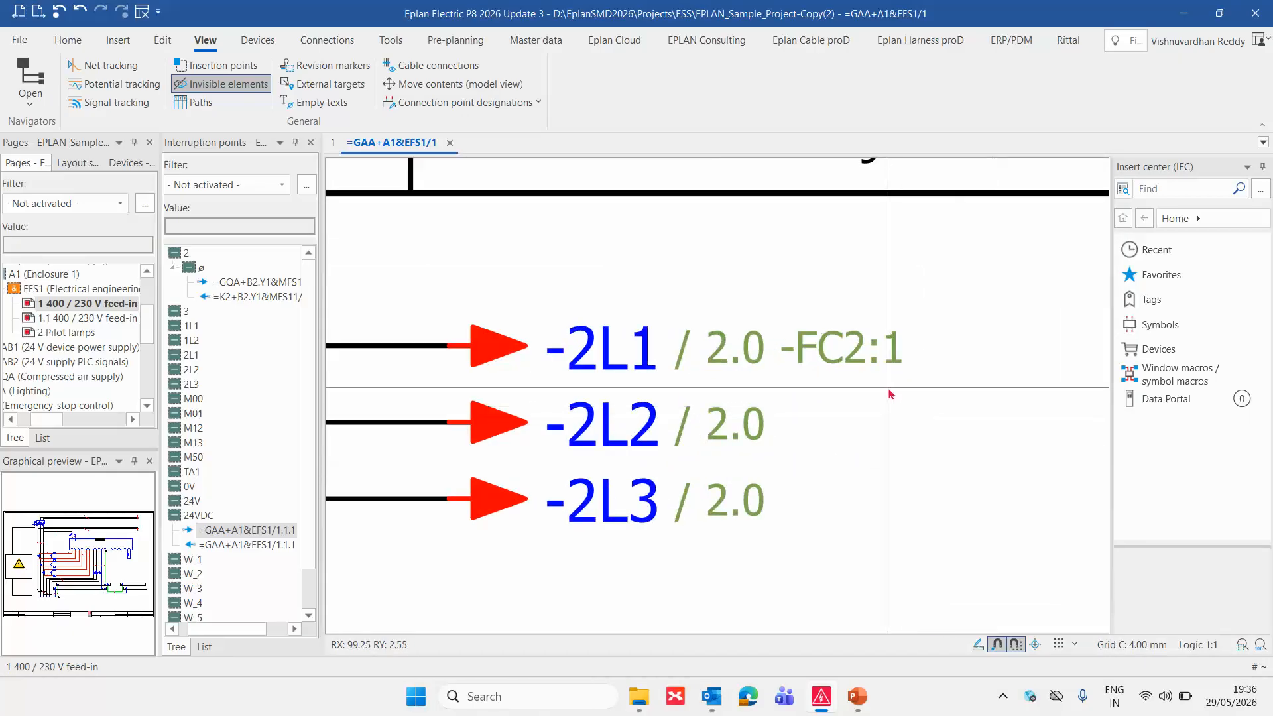
left_click(849, 358)
key("f")
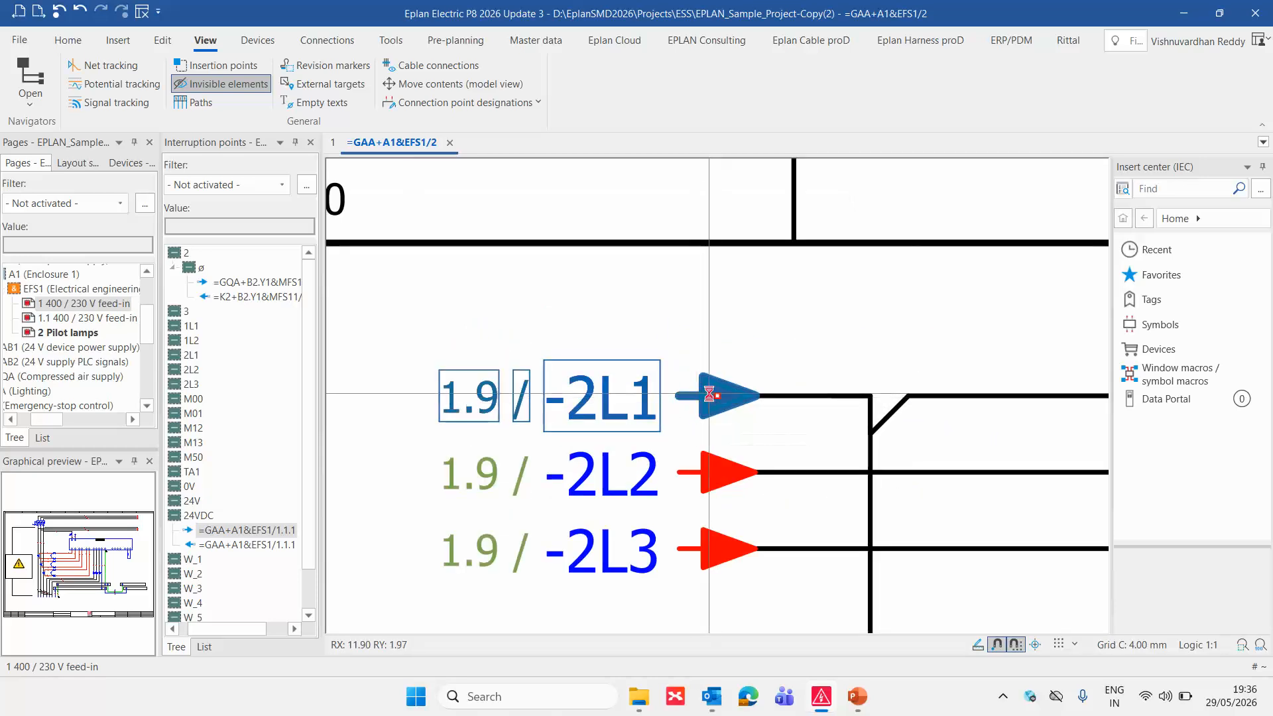
double_click(712, 399)
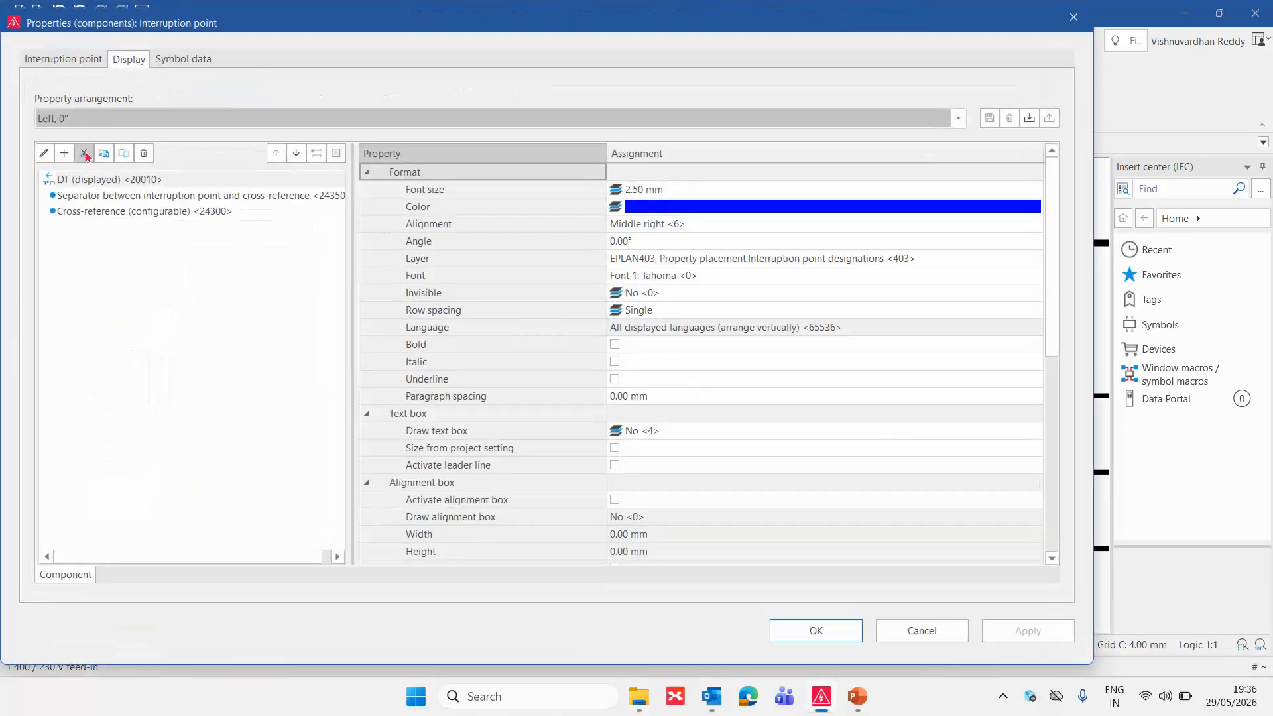
left_click(64, 153)
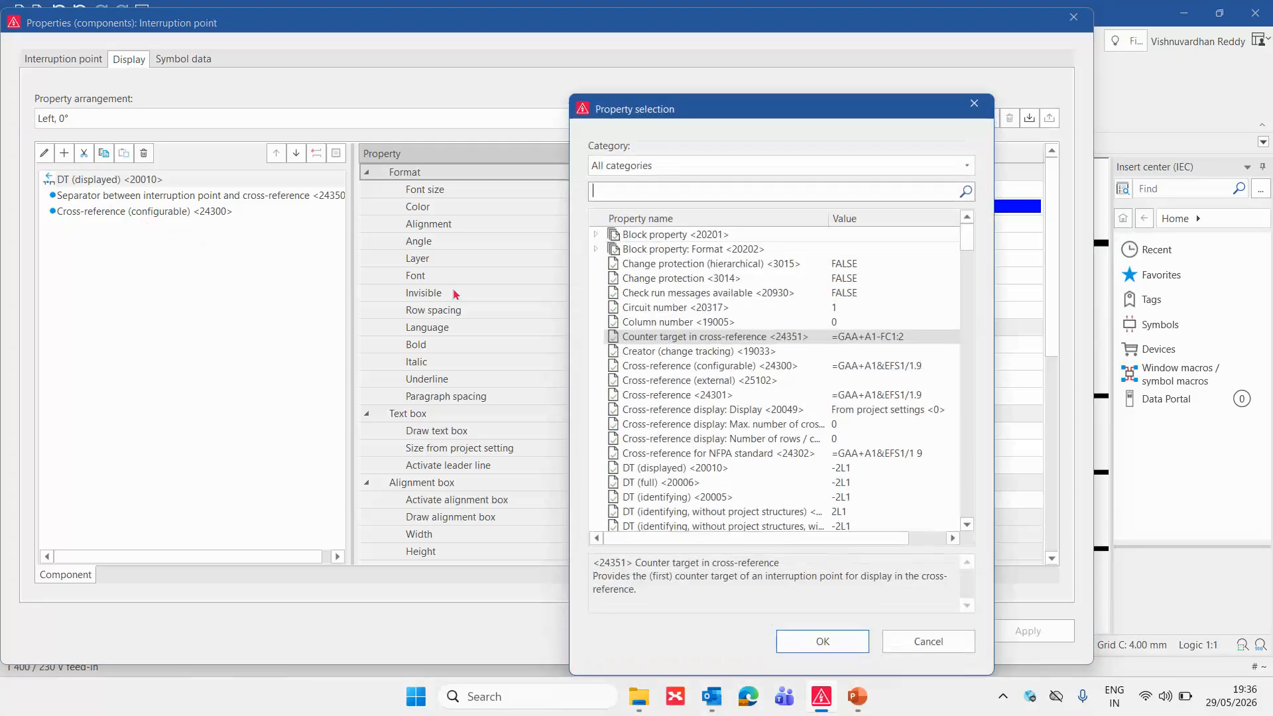
double_click(699, 337)
left_click(835, 633)
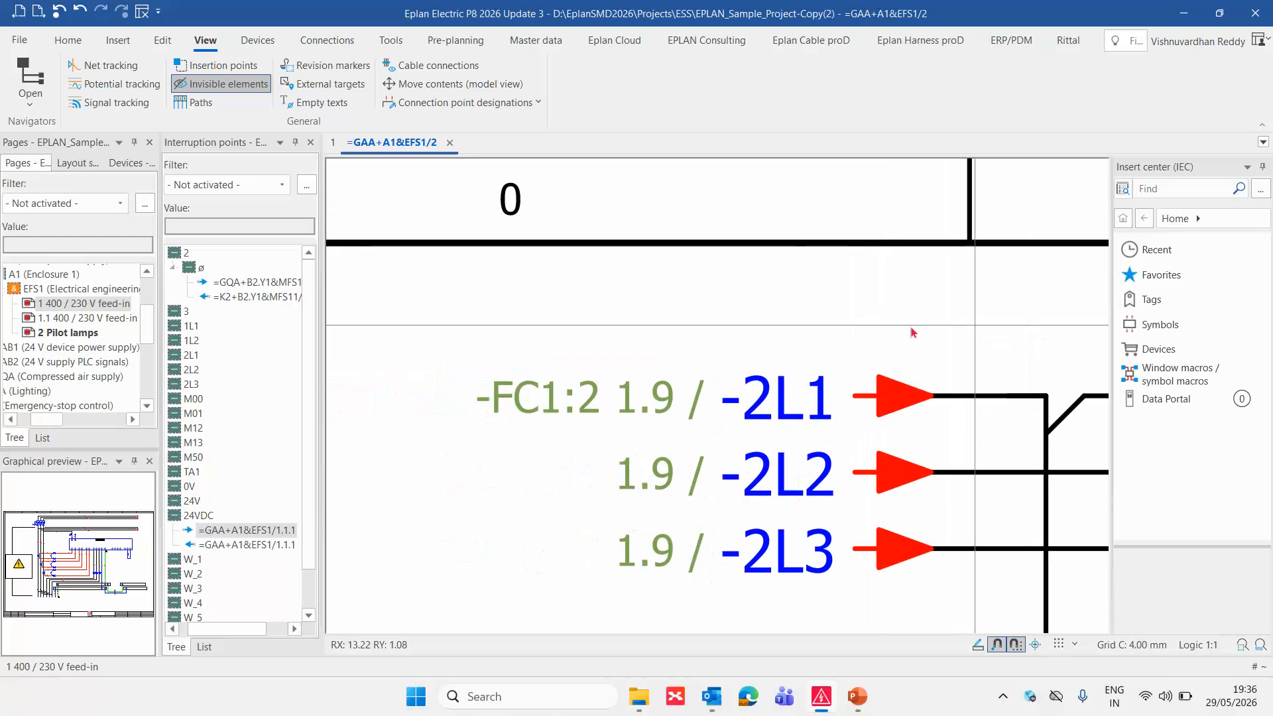
Step: Set Invisible to Yes <1> for DT (displayed) <20010> of interruption point -2L1 on page 2
scroll(584, 454, "up", 1)
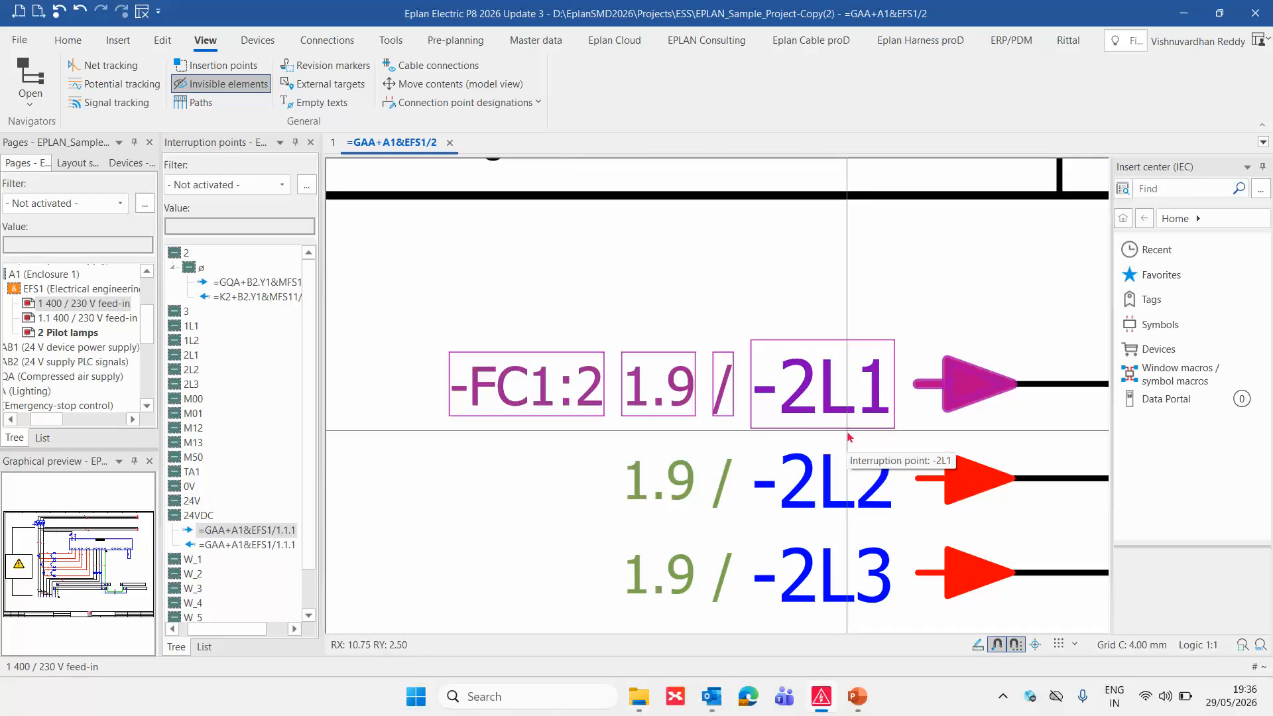
scroll(859, 416, "up", 1)
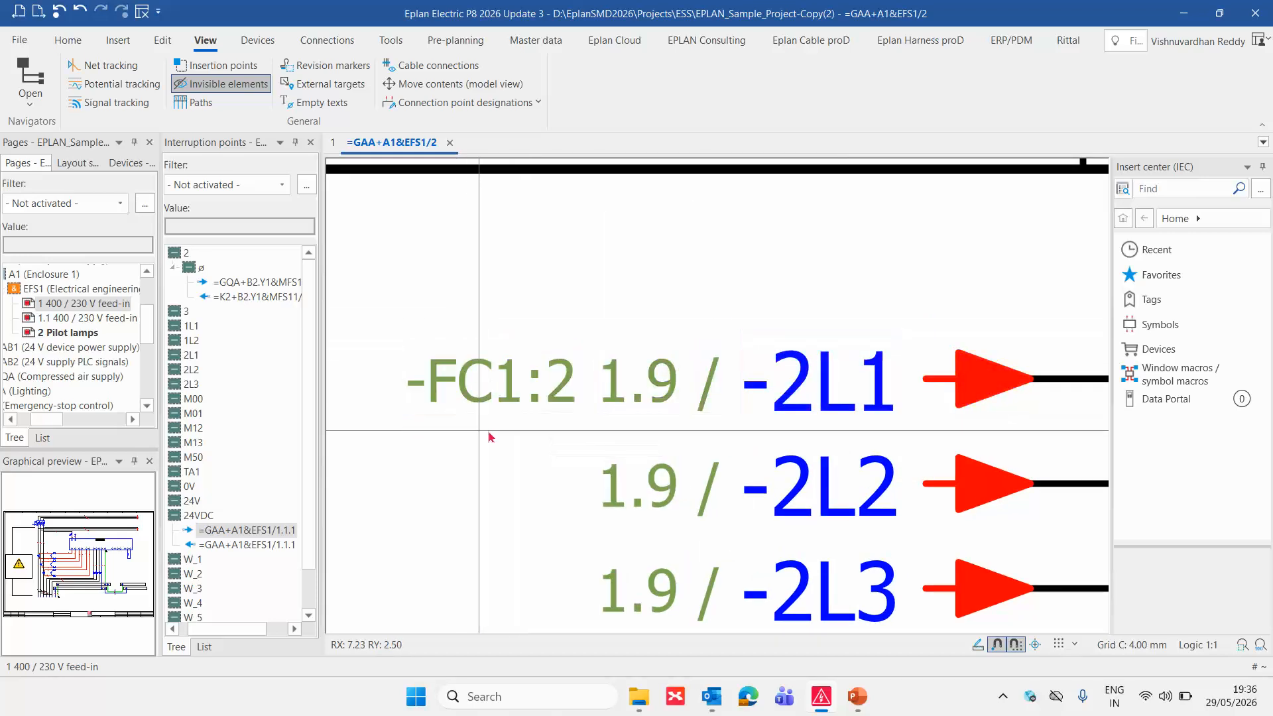
left_click(821, 395)
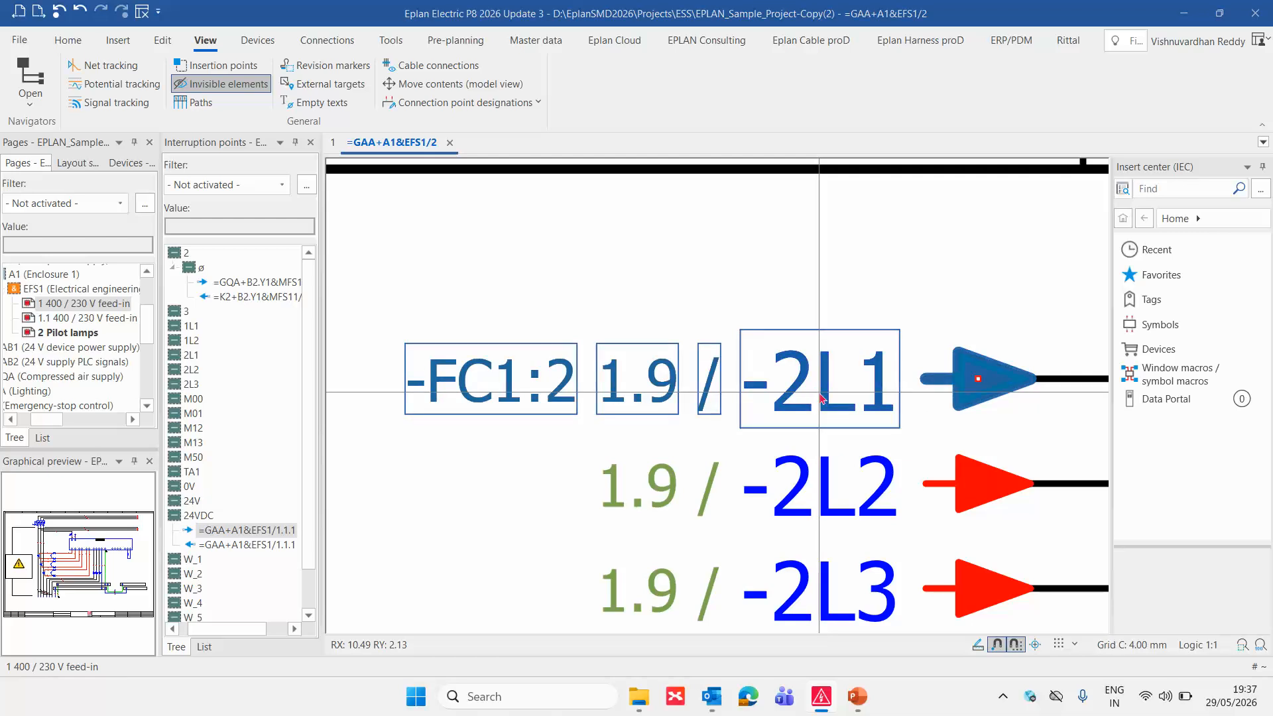
double_click(822, 398)
left_click(126, 180)
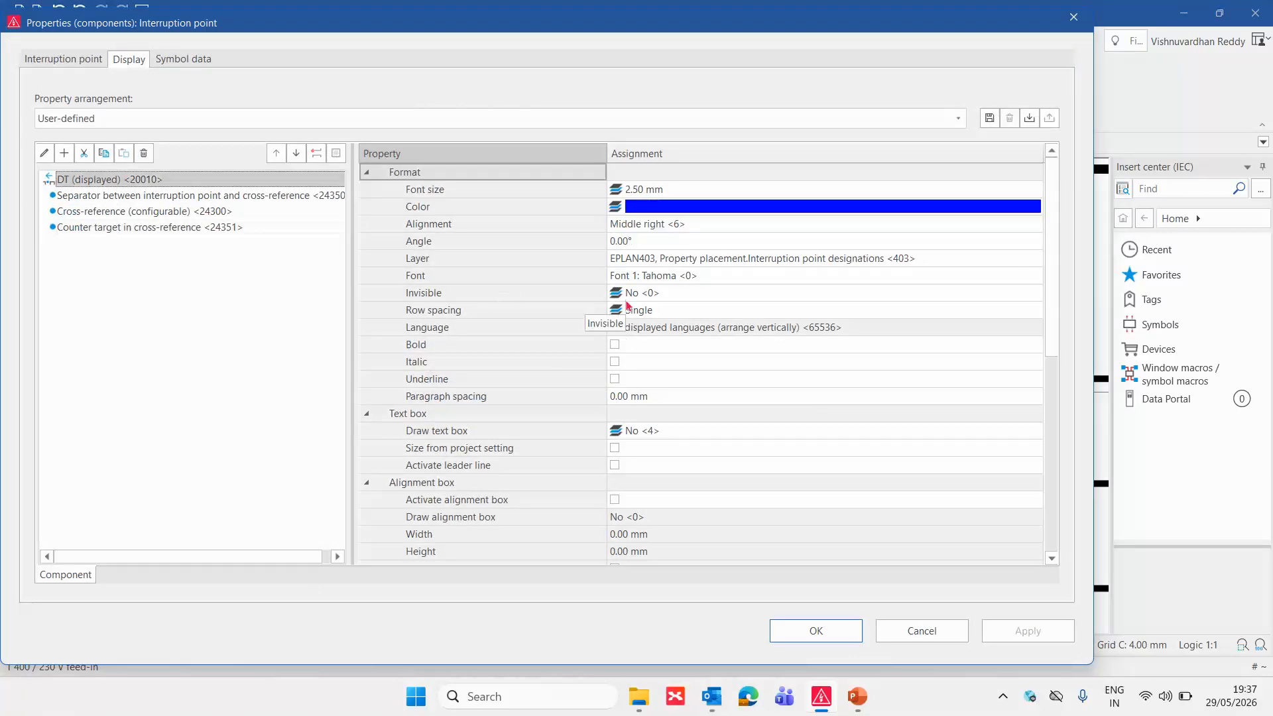
left_click(1035, 292)
left_click(650, 334)
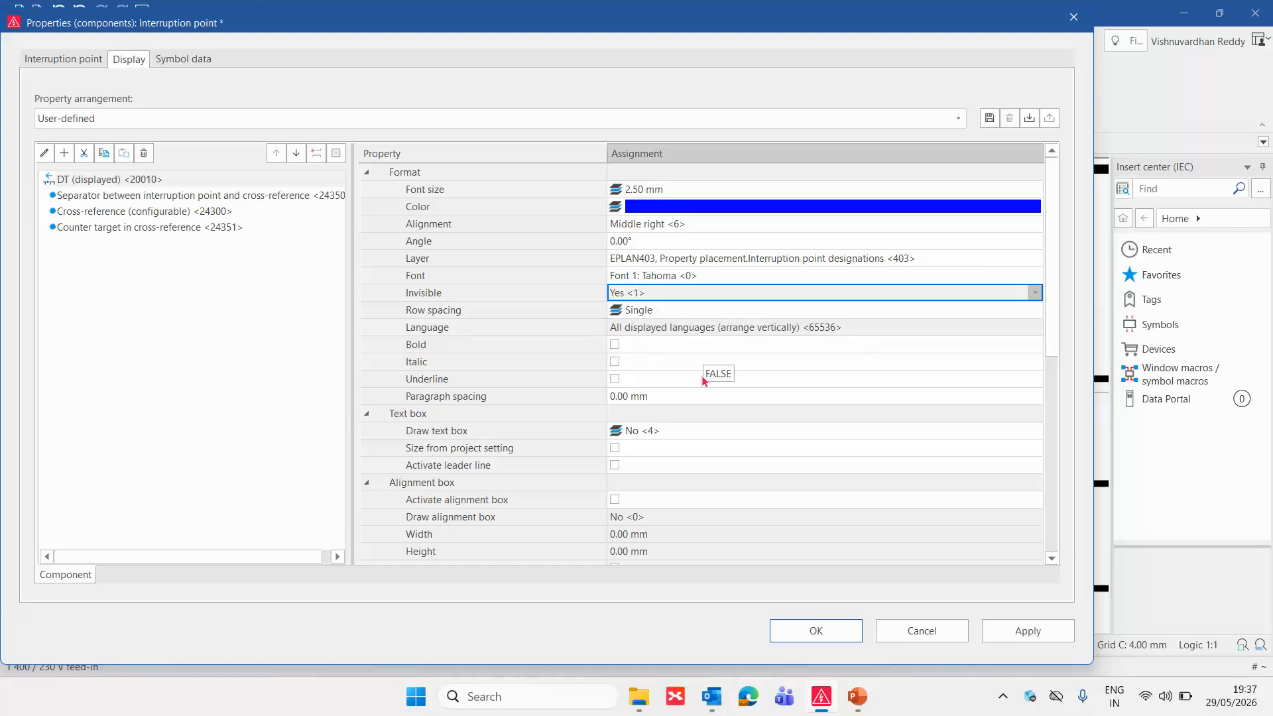
left_click(789, 630)
Step: Turn off the display of invisible elements and inspect the texts beside the uppermost interruption point on page 2
left_click(685, 276)
key("ctrl+i")
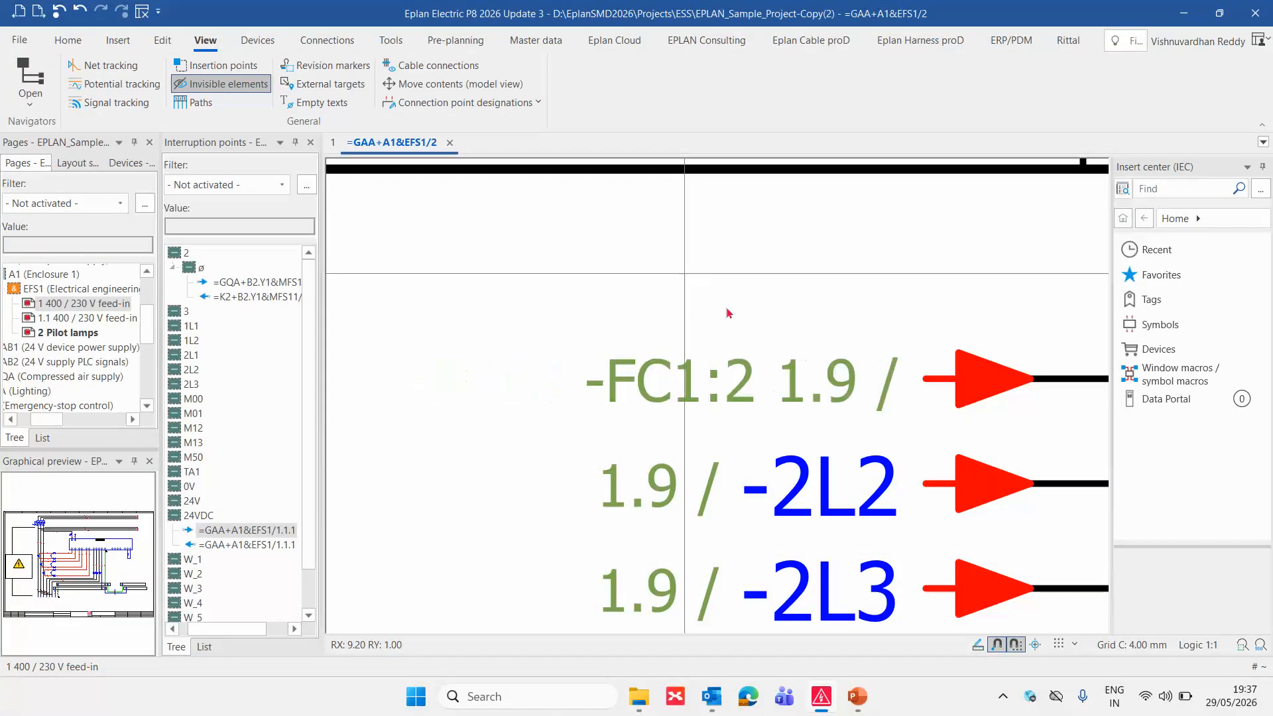
scroll(758, 330, "up", 1)
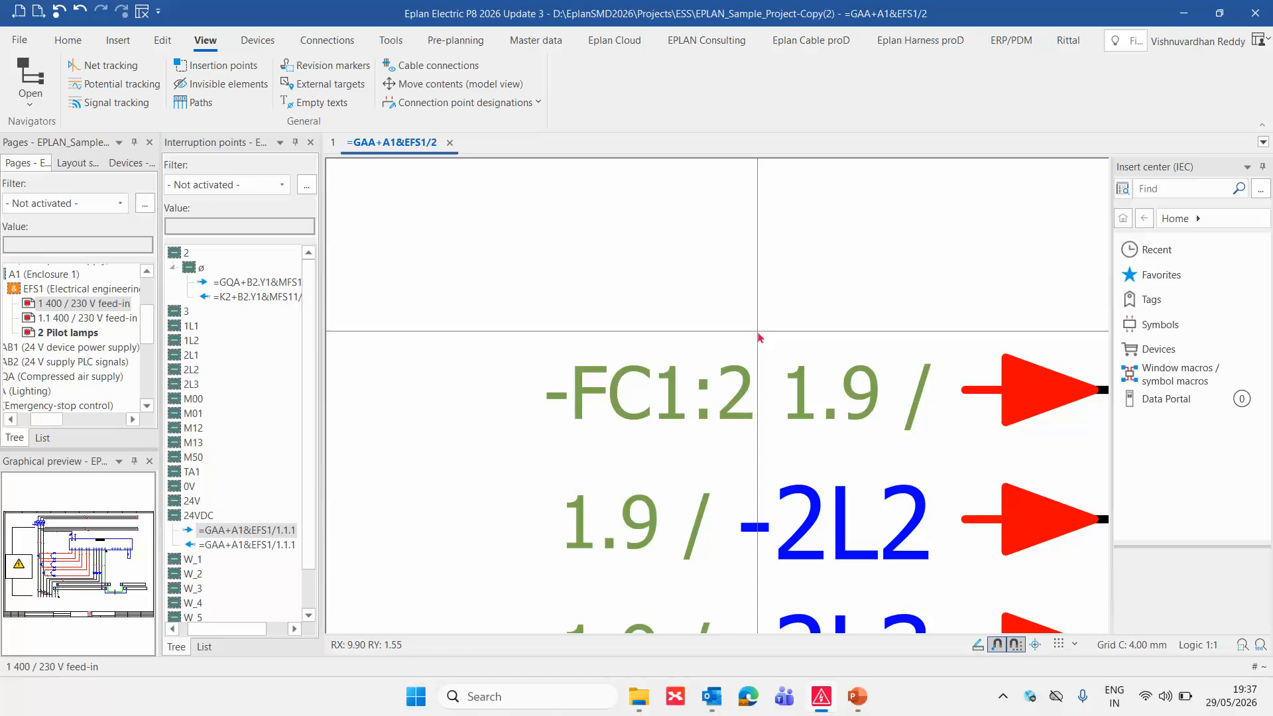
Step: Set Invisible to No <0> for DT (displayed) <20010> of interruption point -2L1 on page 2
left_click(676, 407)
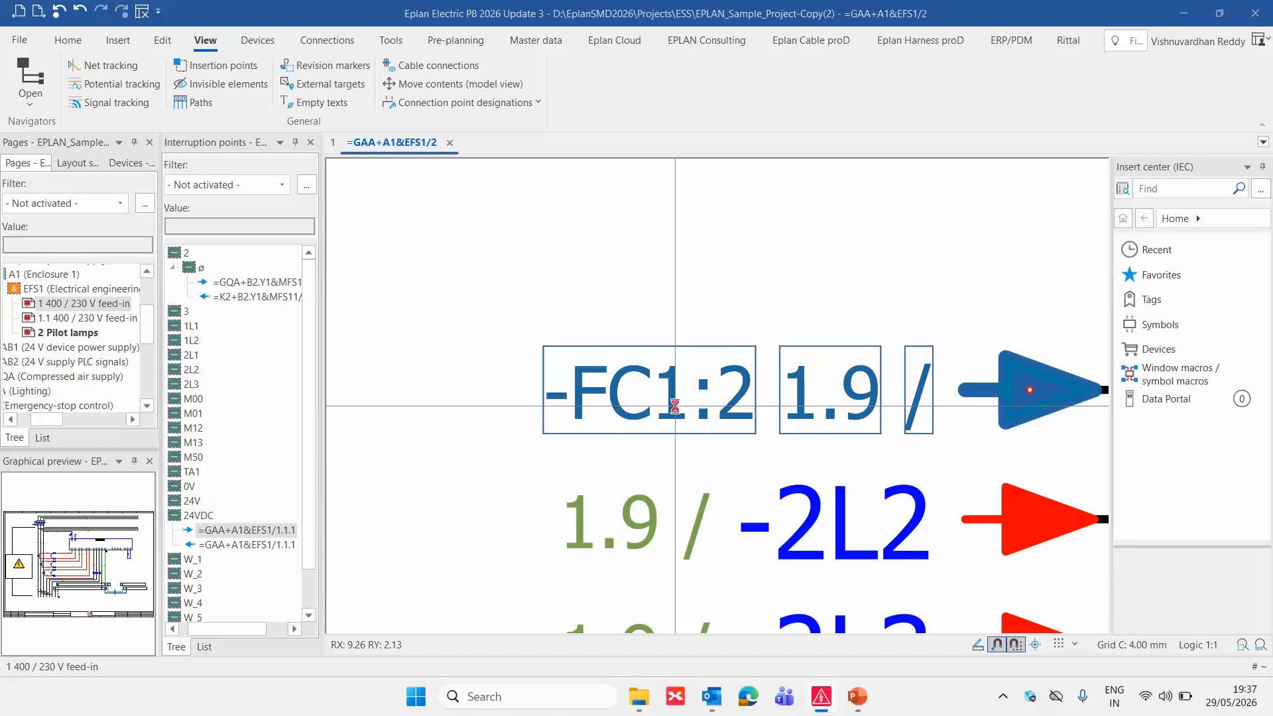
double_click(677, 412)
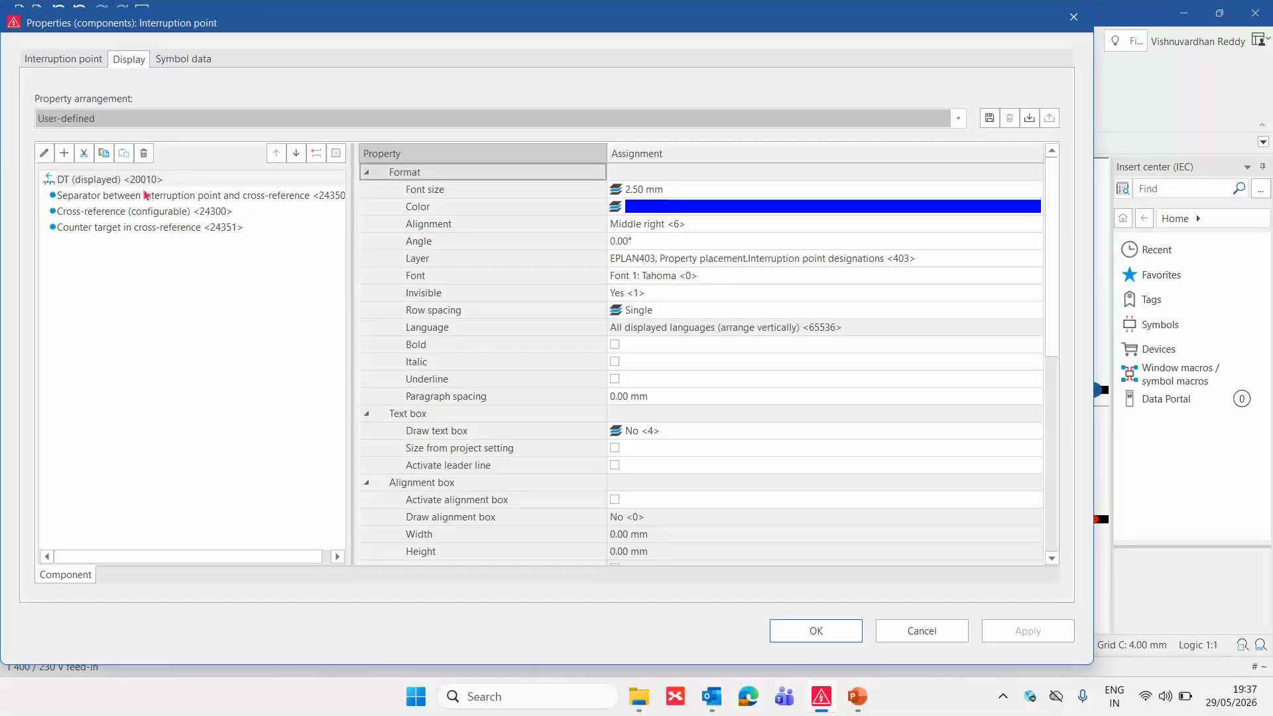
left_click(140, 180)
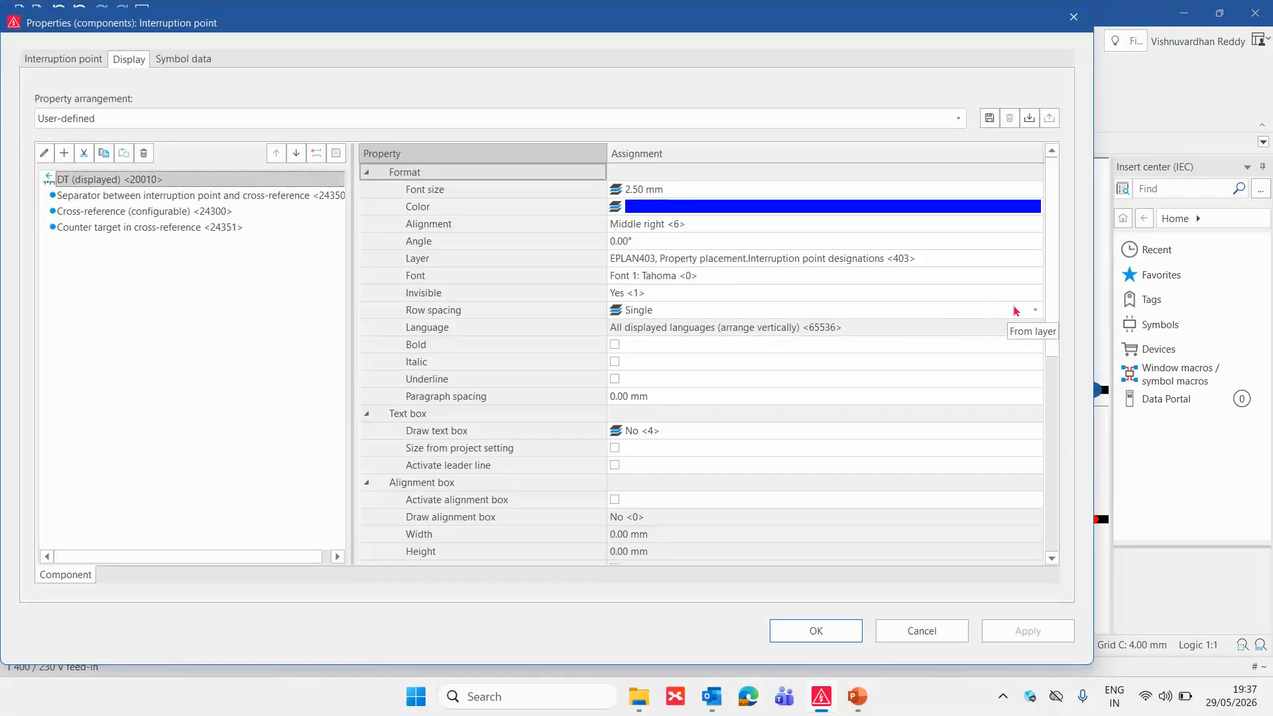
left_click(1035, 294)
left_click(642, 309)
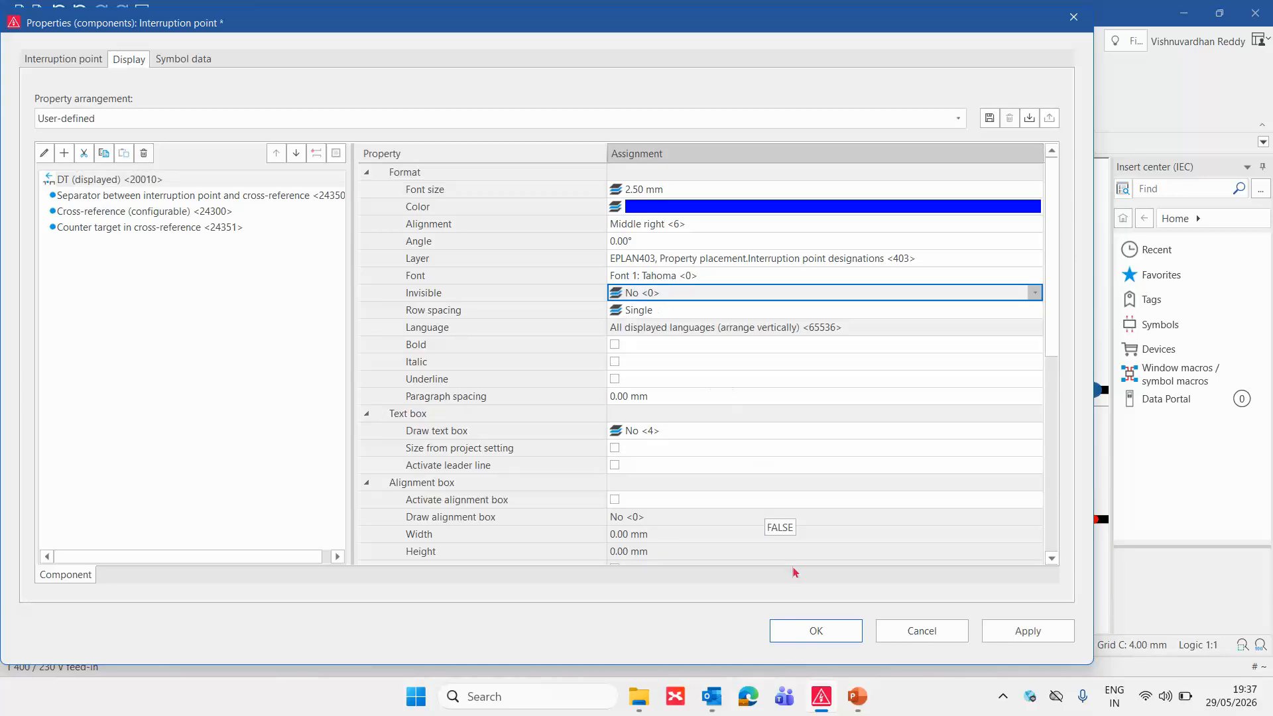
left_click(815, 631)
Step: Review the displayed properties of interruption point -2L1 on page 2, focusing on Counter target in cross-reference <24351>
scroll(725, 429, "up", 2)
scroll(723, 423, "up", 1)
double_click(636, 393)
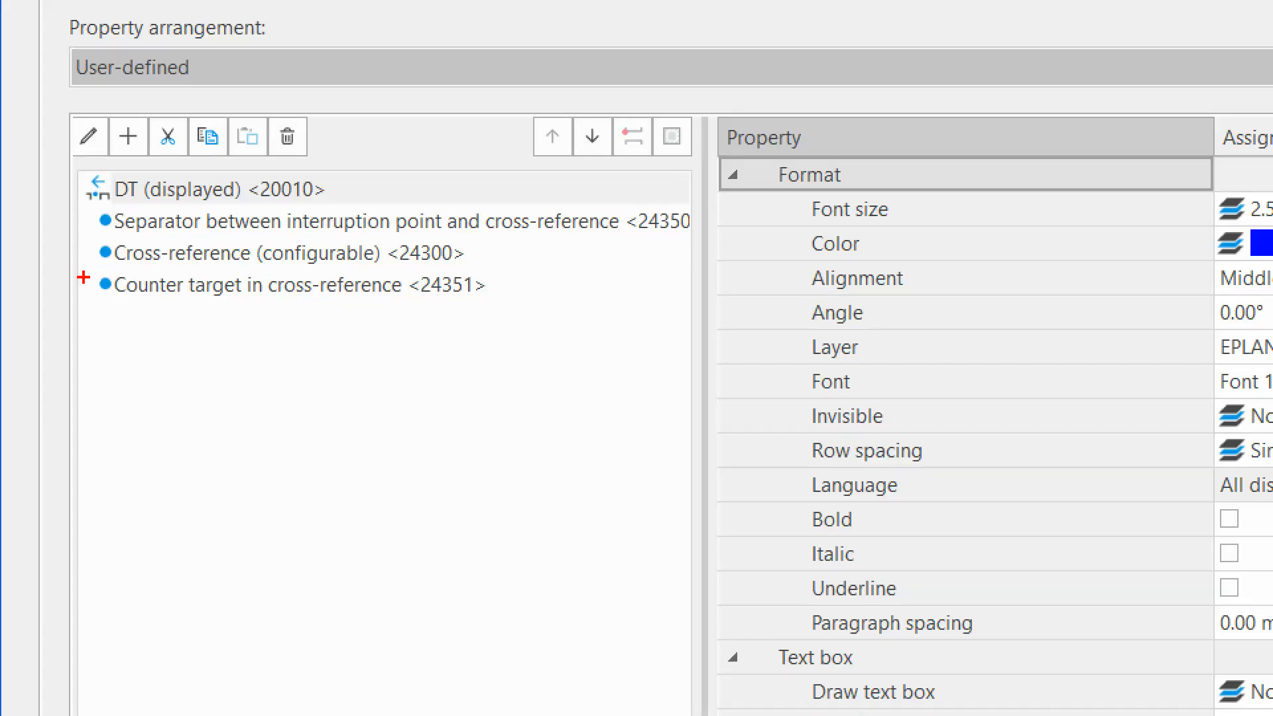
left_click_drag(91, 271, 509, 305, "ctrl")
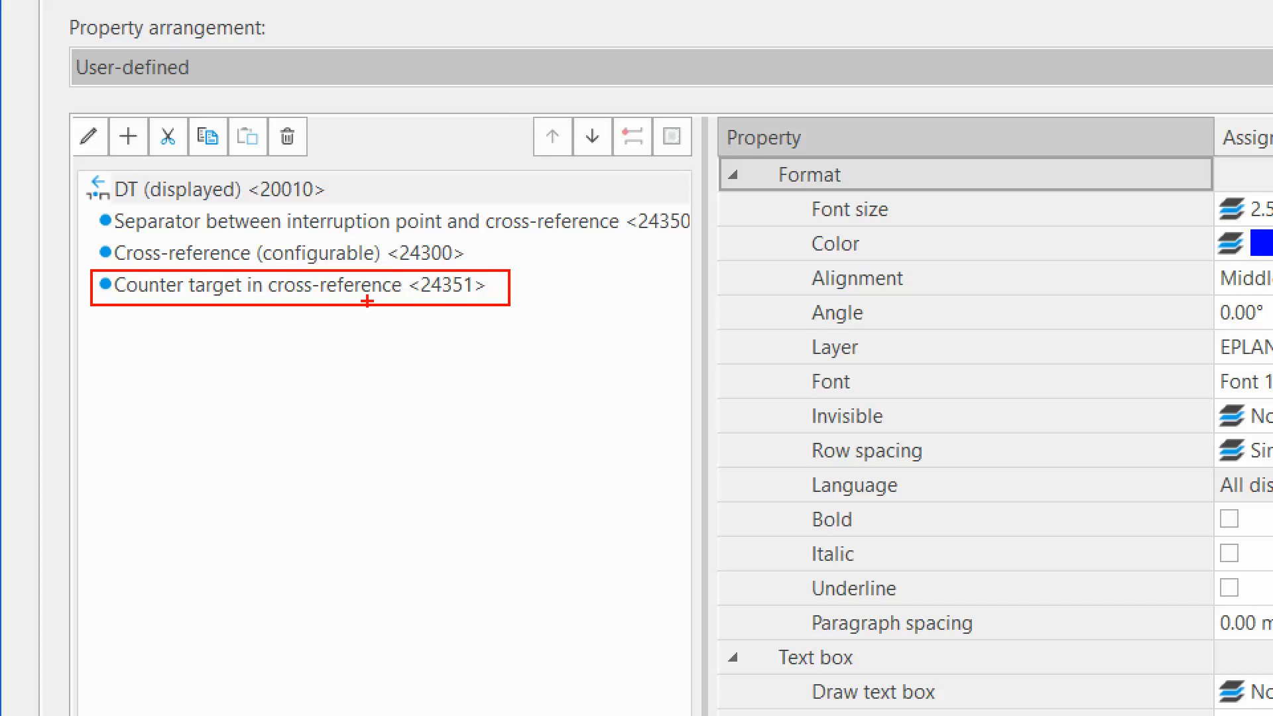
mouse_move(225, 333)
left_mouse_down("ctrl")
mouse_move(412, 317)
mouse_move(431, 297)
left_mouse_up("ctrl")
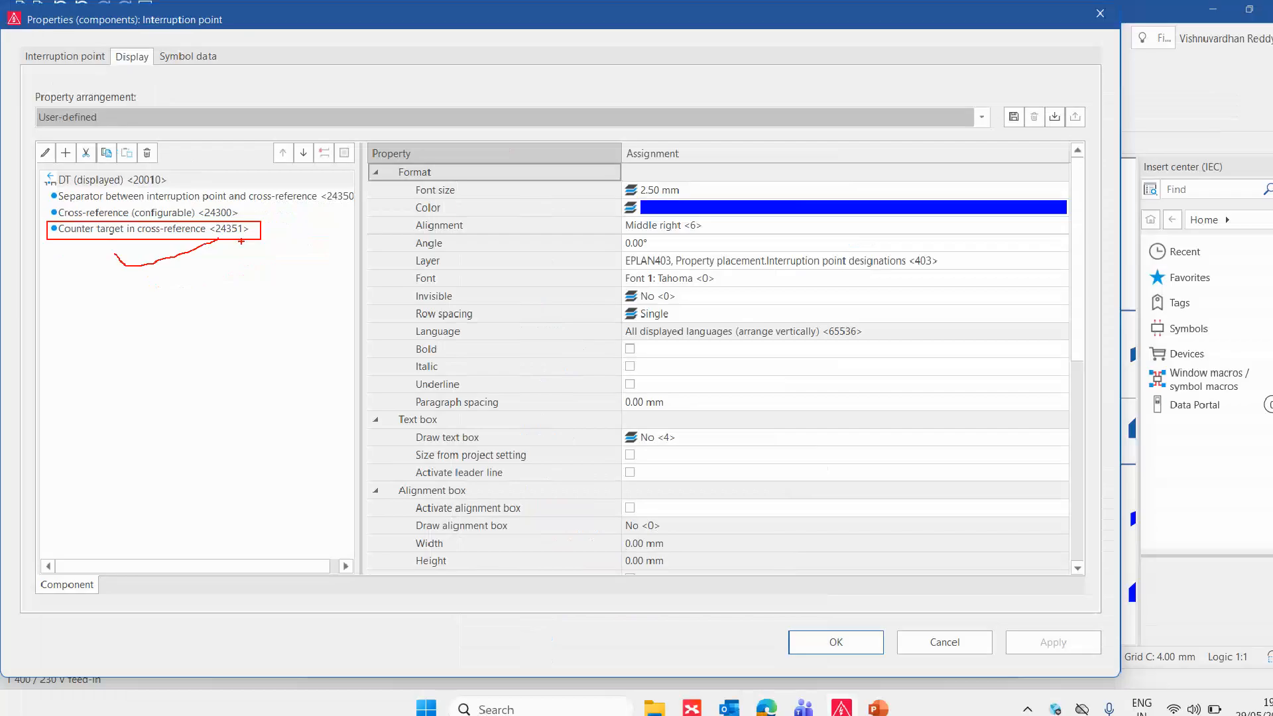
left_click(816, 631)
Step: Go from -2L1 on page 2 to its counterpart on page 1 and inspect the cross-reference text there
scroll(542, 333, "up", 3)
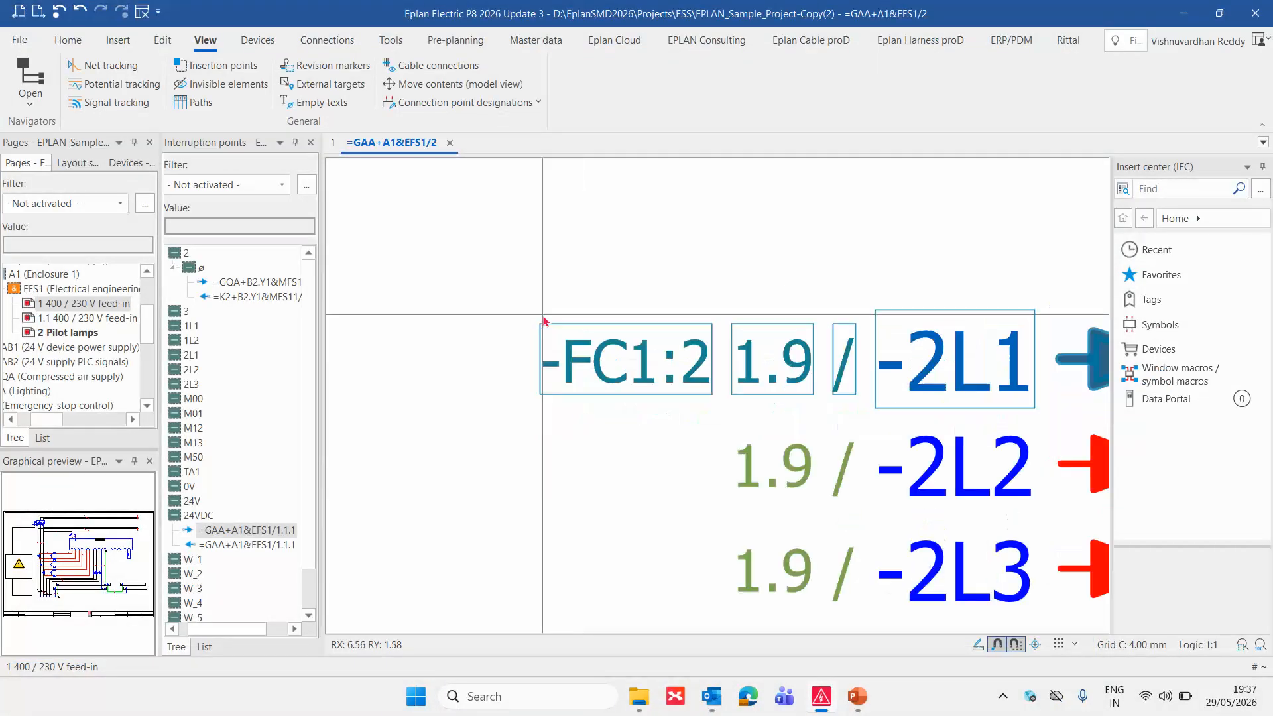
scroll(543, 333, "down", 1)
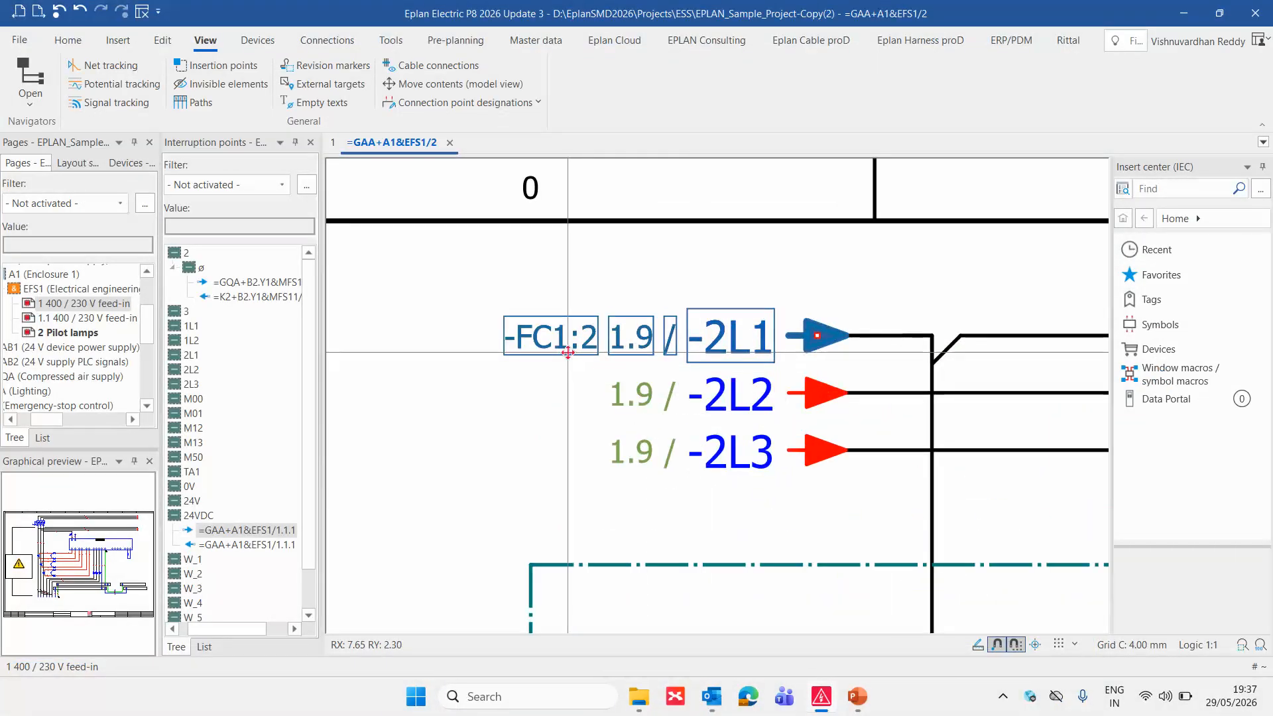
key("f")
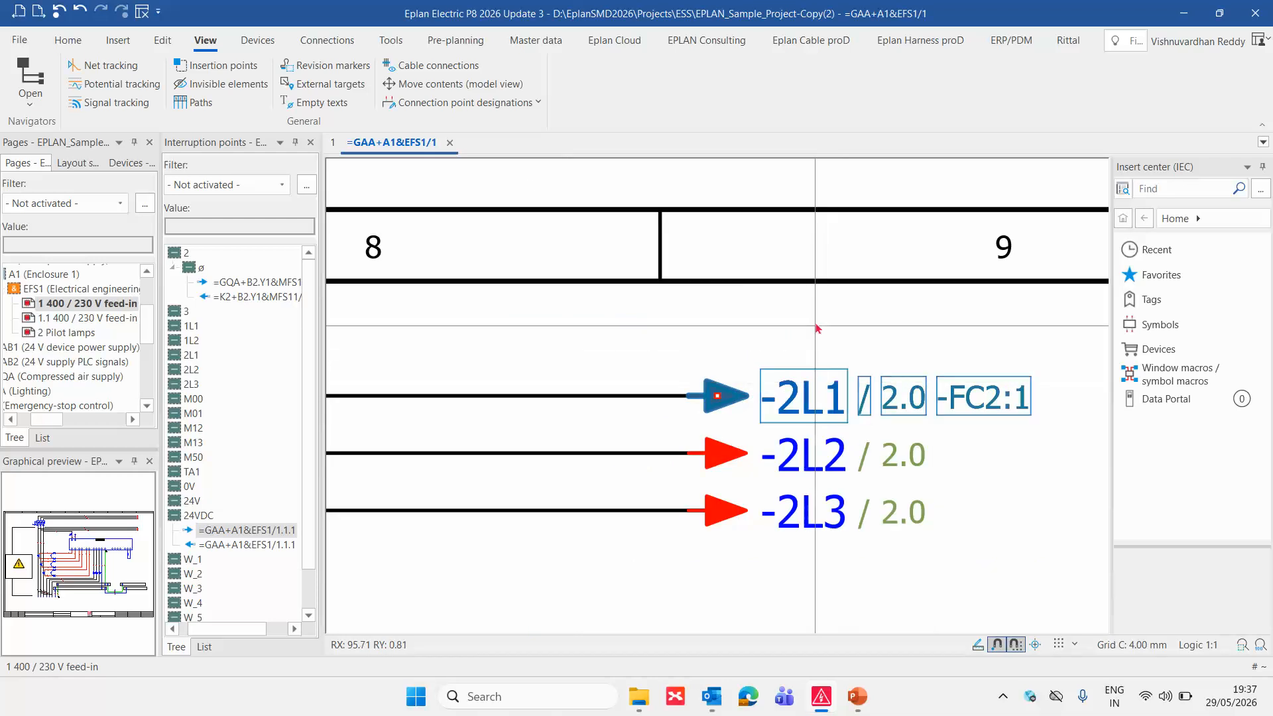
scroll(829, 325, "down", 3)
scroll(908, 369, "up", 4)
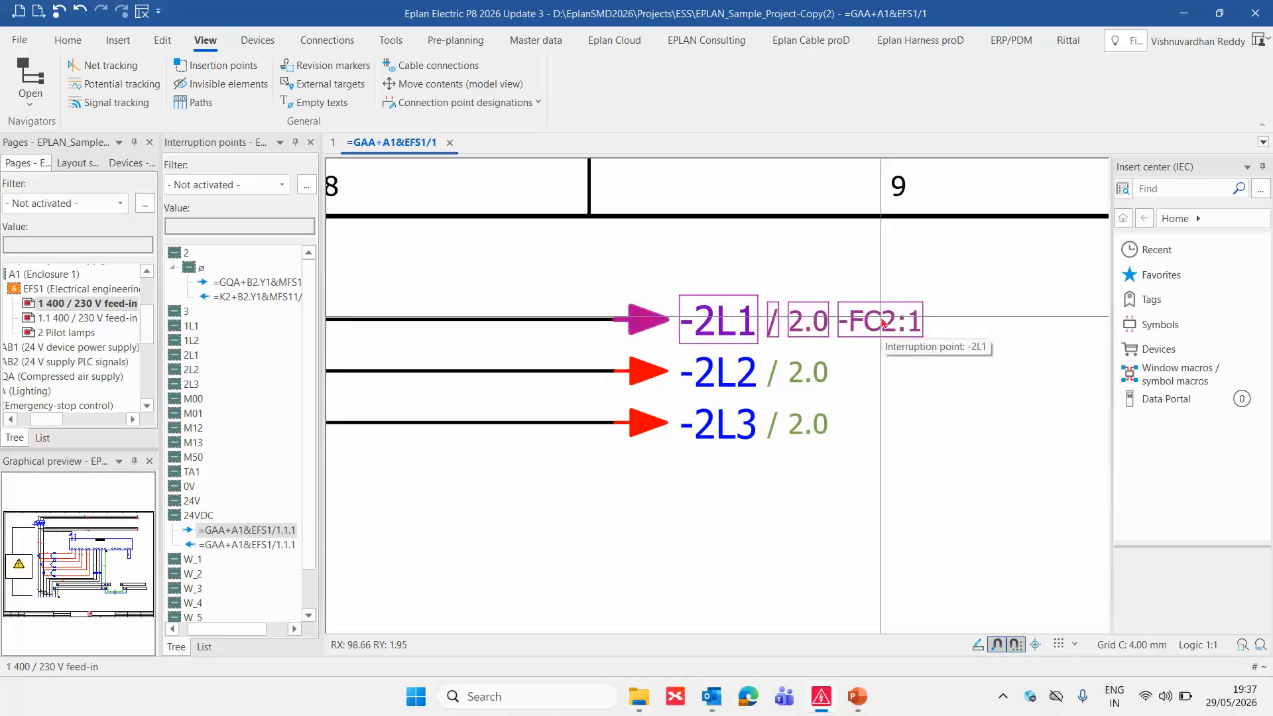
Step: Copy the format of interruption point -2L1 on page 1 and assign it to -2L2 and -2L3
left_click(68, 39)
left_click(223, 86)
left_click(646, 320)
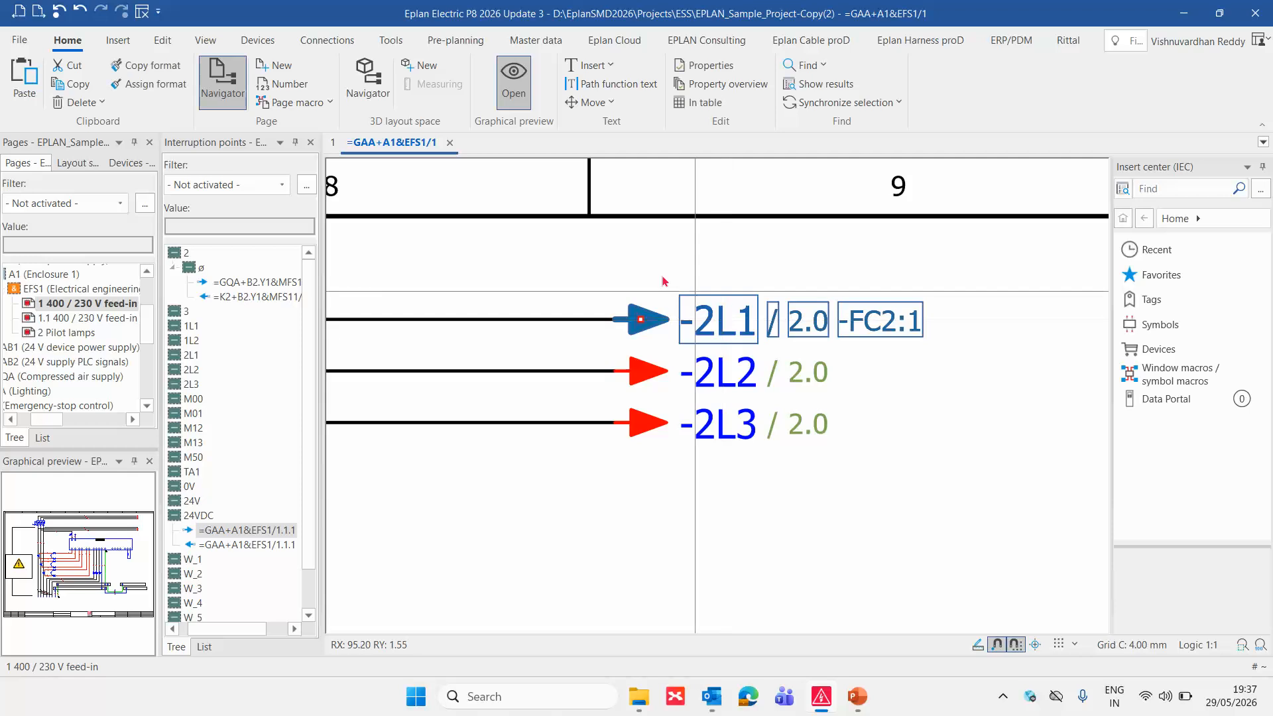
left_click_drag(665, 517, 623, 335)
left_click(156, 83)
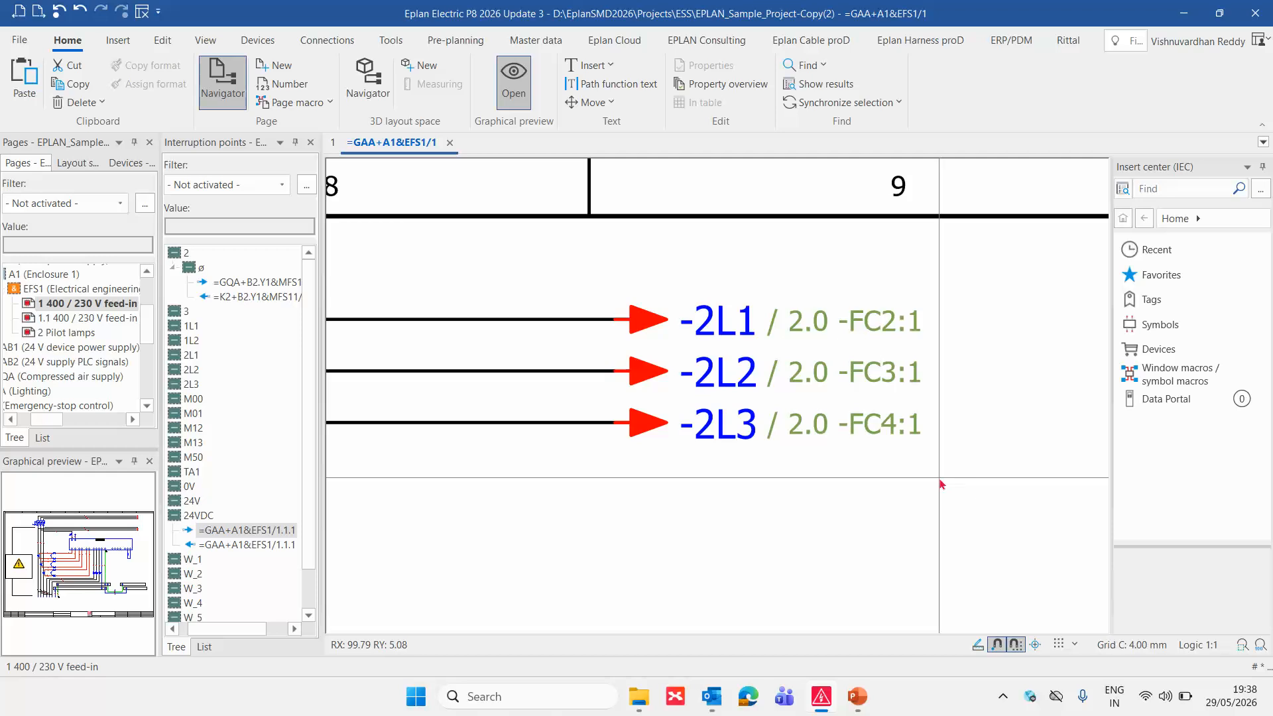
Step: Inspect the three interruption points on page 1 and check Counter target in cross-reference <24351> in the display properties of -2L1
scroll(939, 478, "down", 1)
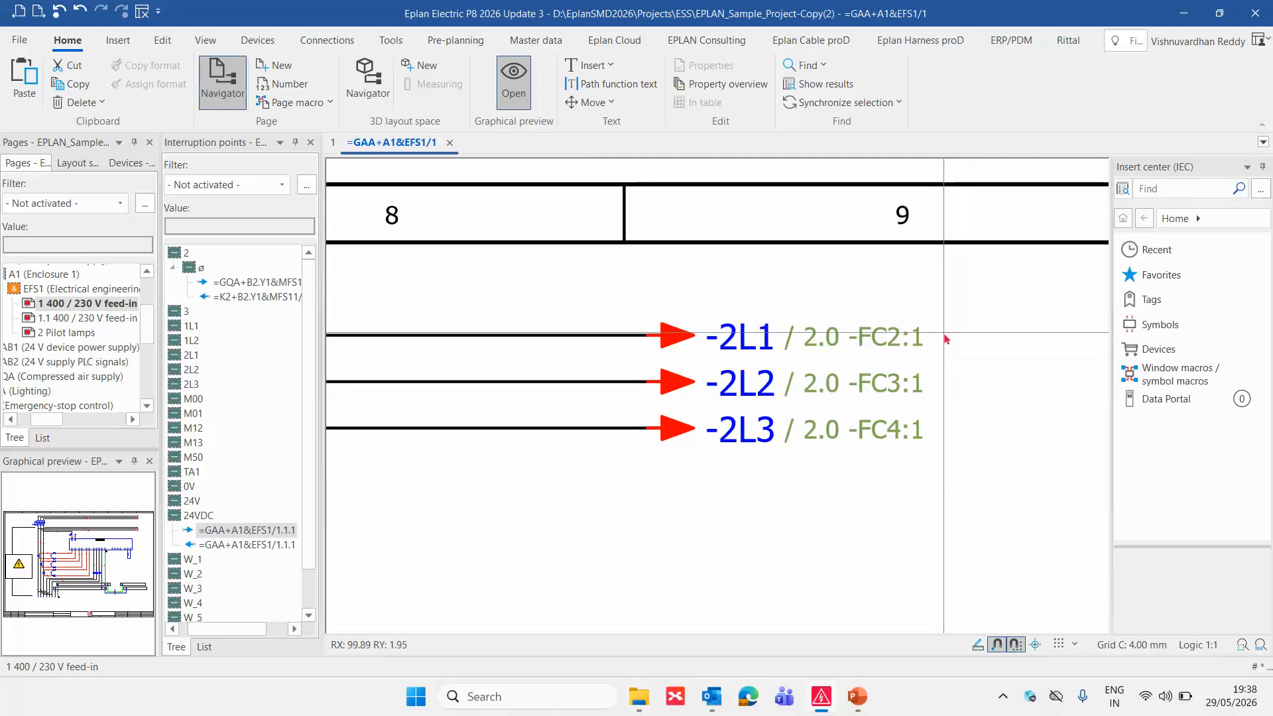
scroll(944, 334, "up", 2)
scroll(943, 331, "down", 1)
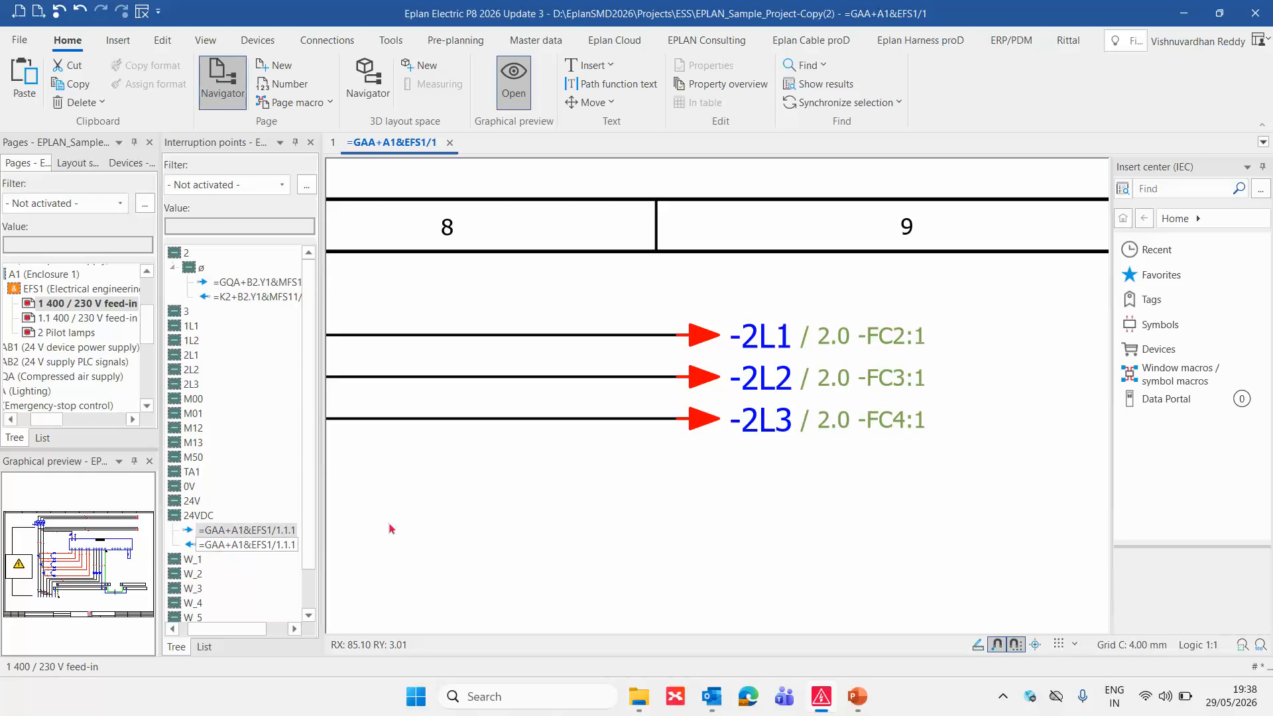
scroll(1035, 319, "up", 2)
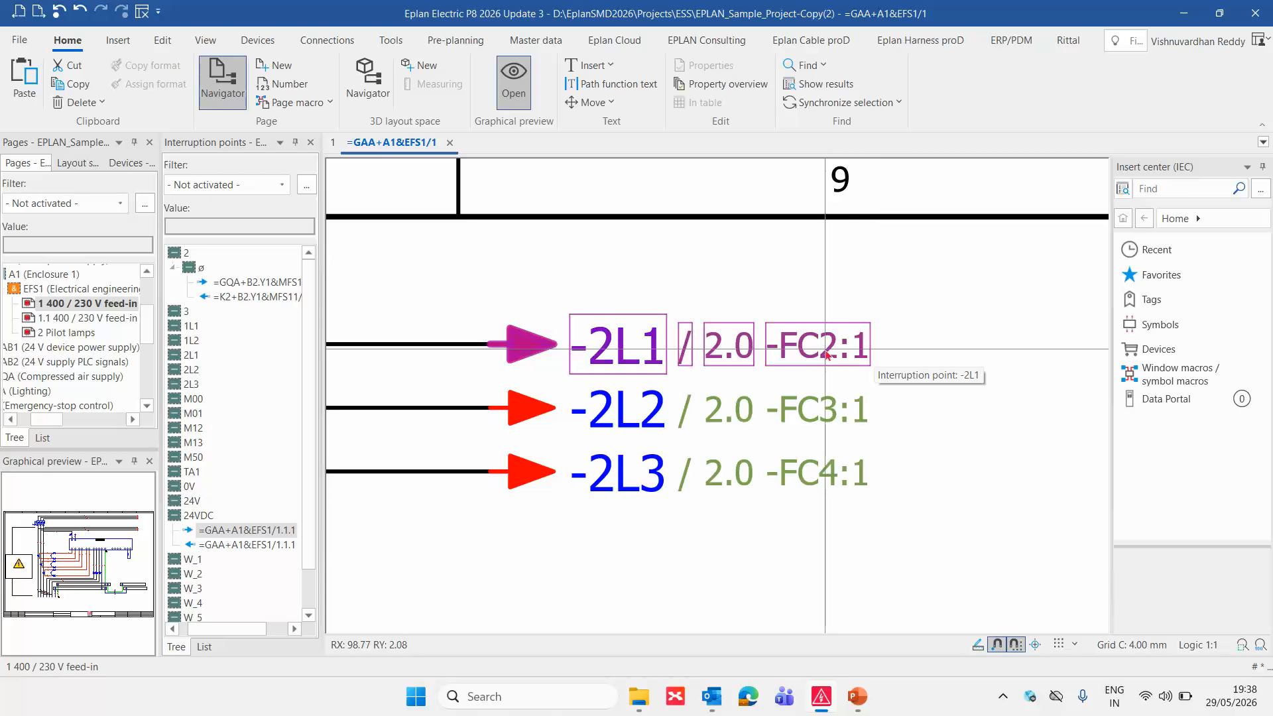
left_click(824, 350)
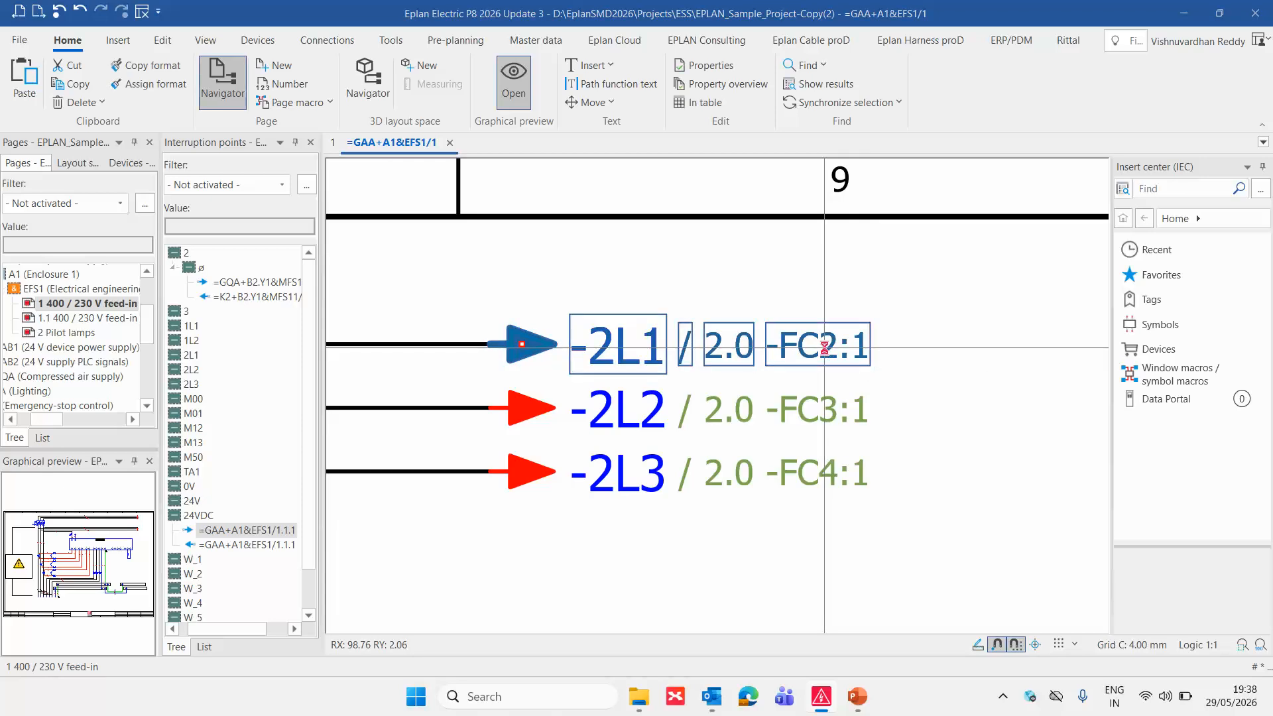
double_click(827, 354)
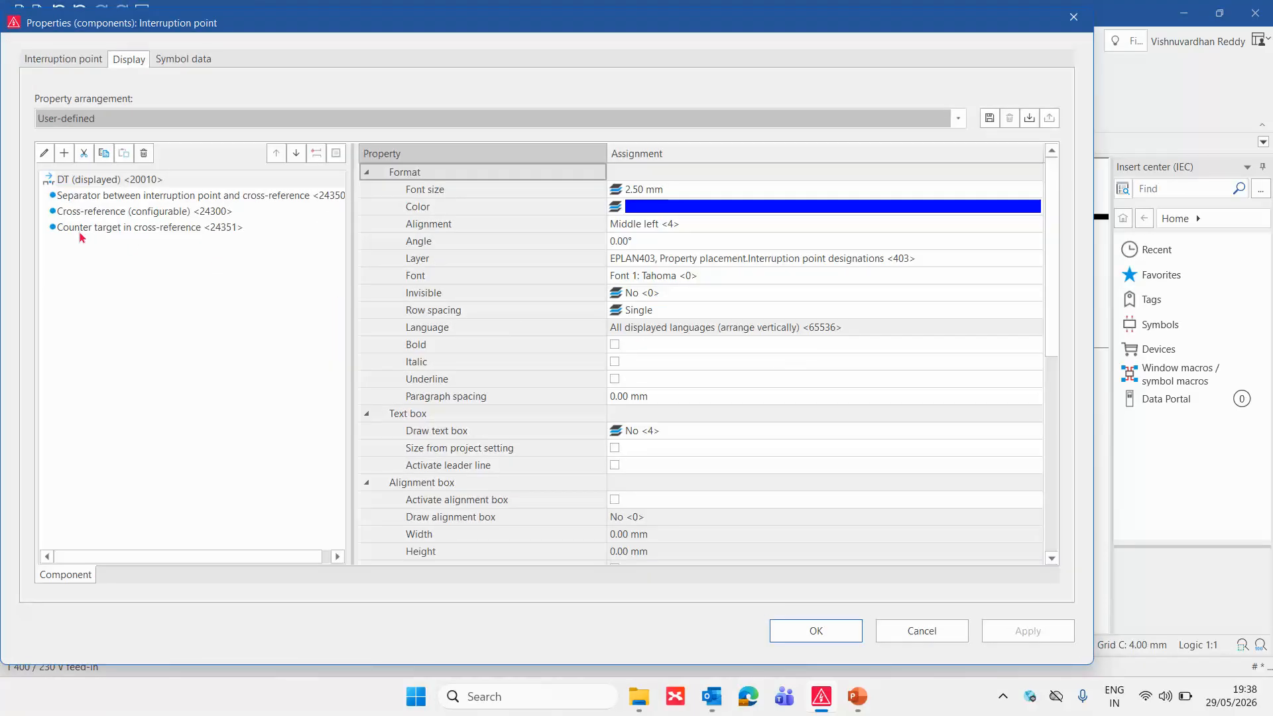
left_click(184, 227)
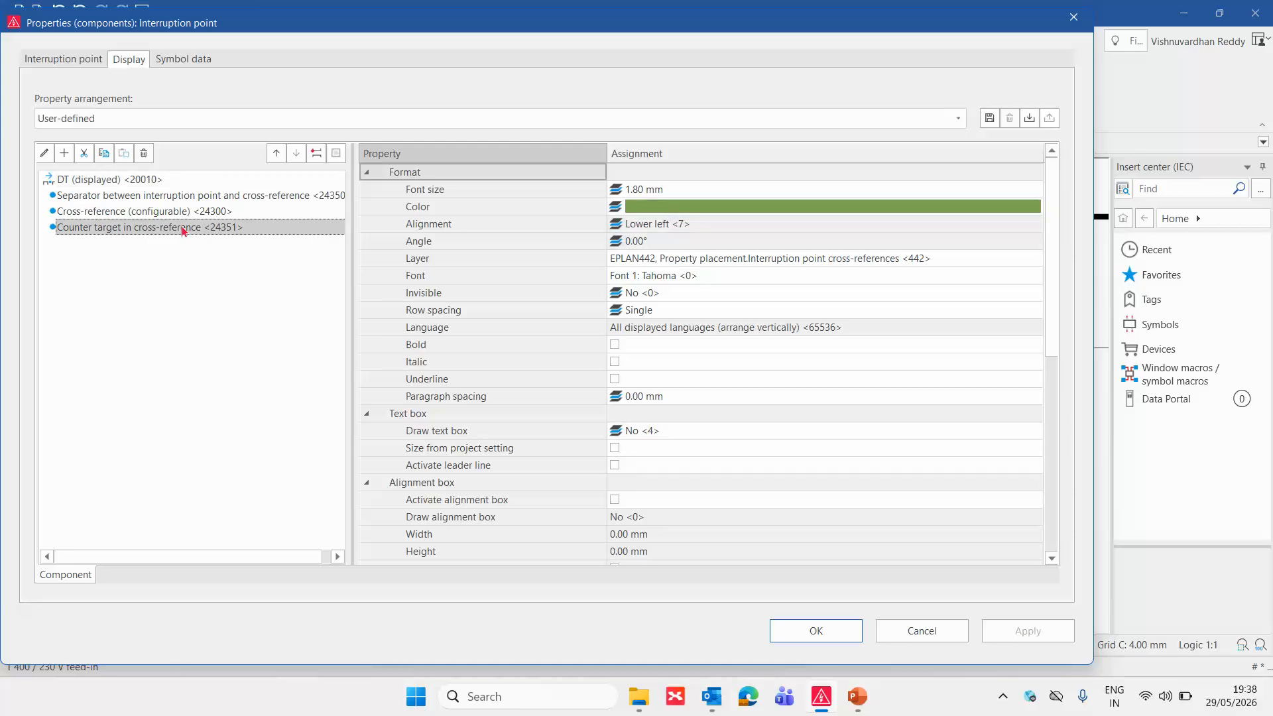
left_click(794, 626)
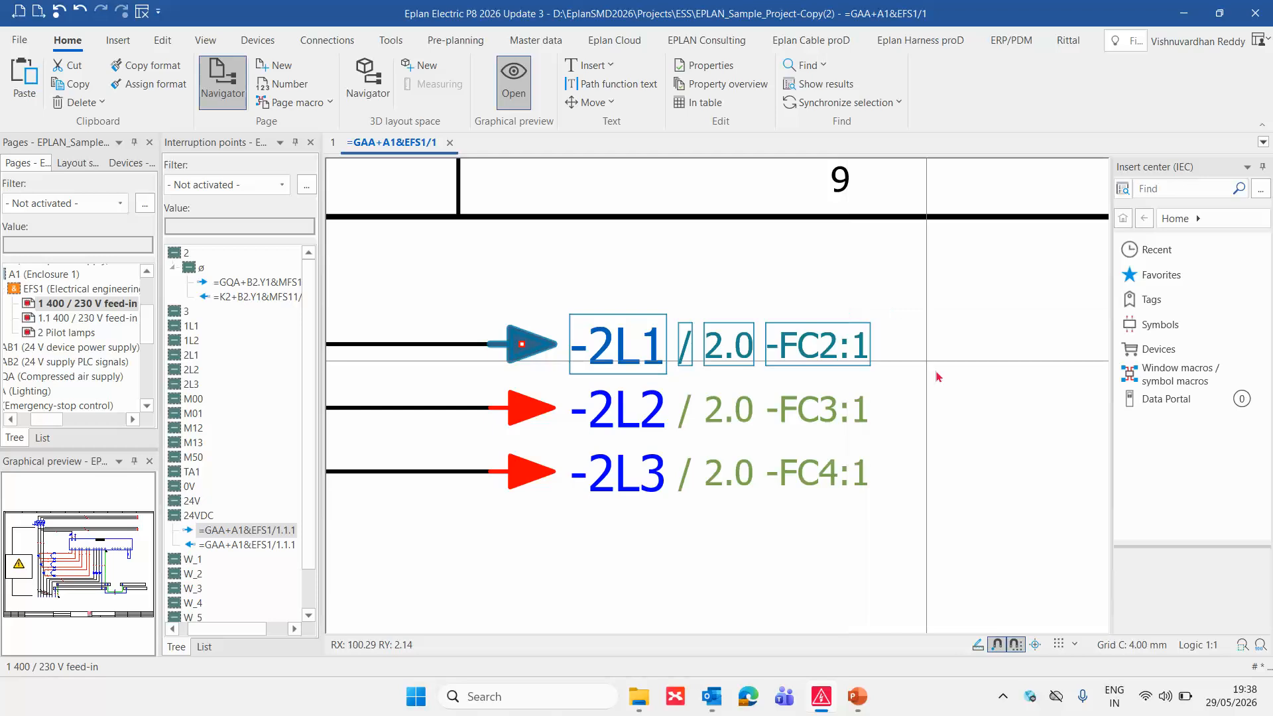
Step: Switch to the PowerPoint slide show of Eplan_Tip_2025.pptx and advance to the next slide
scroll(949, 384, "down", 5)
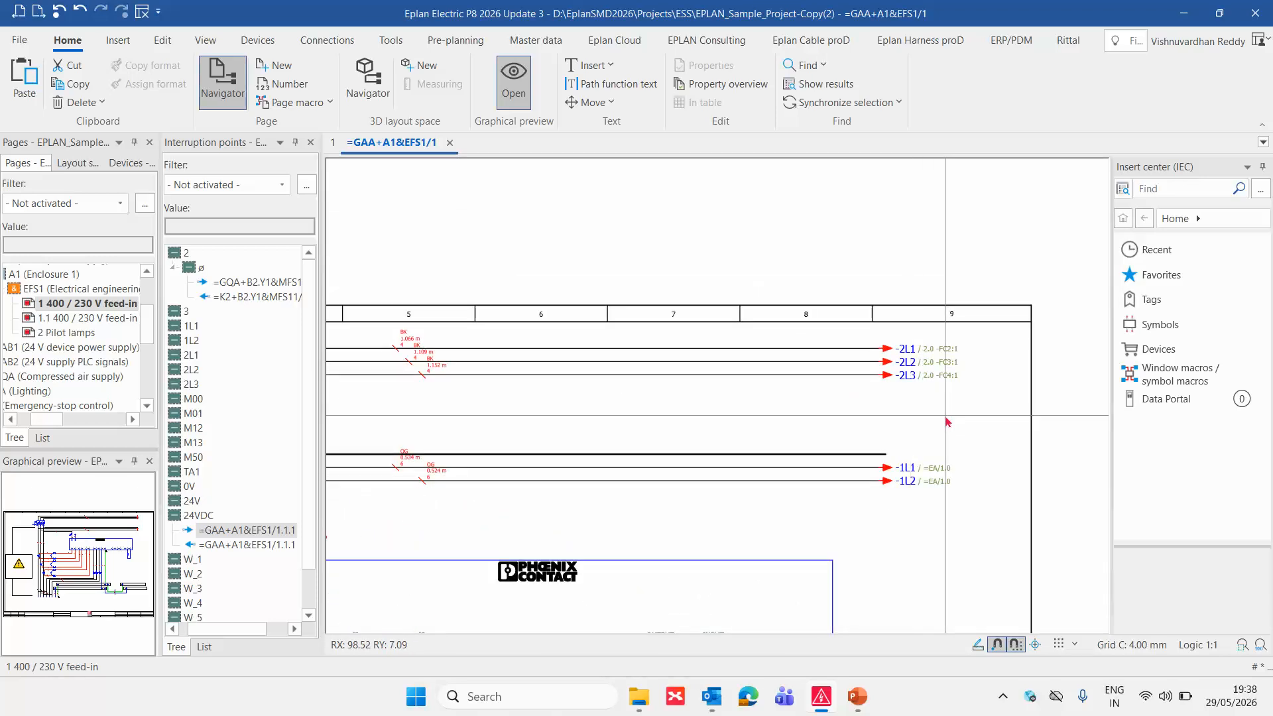
key("alt+Tab")
key("alt+Tab")
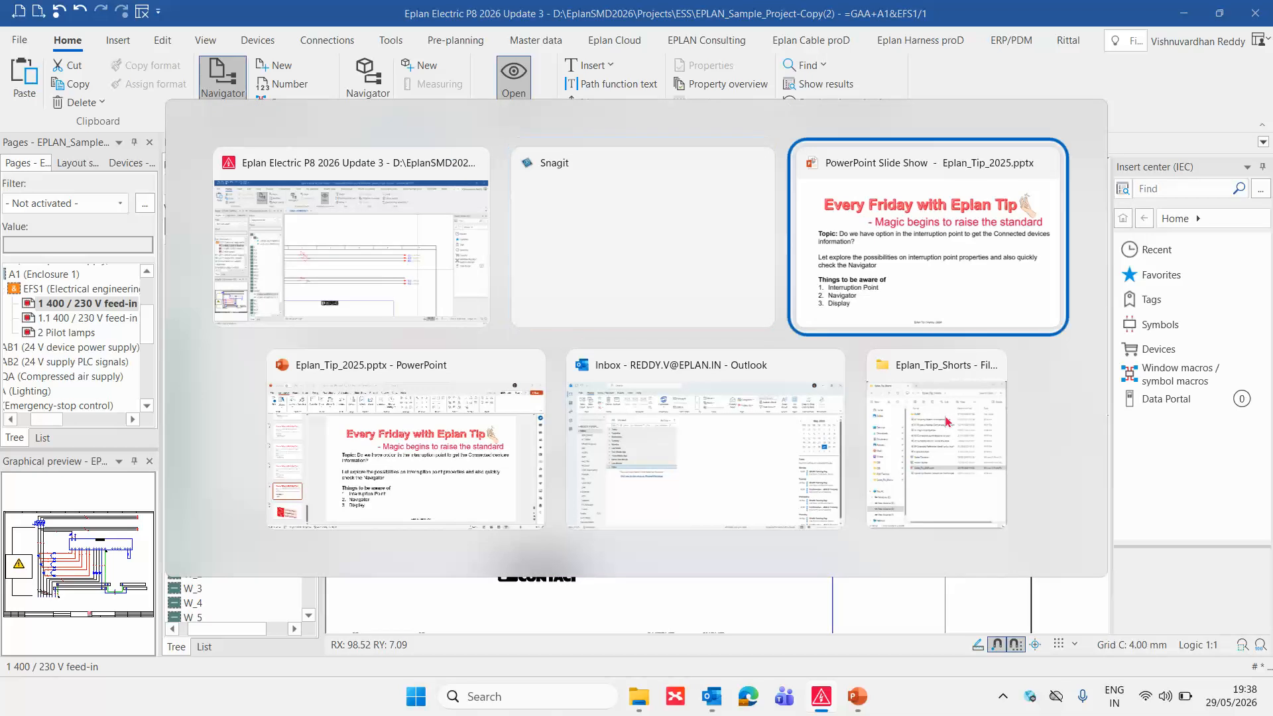
key("Right")
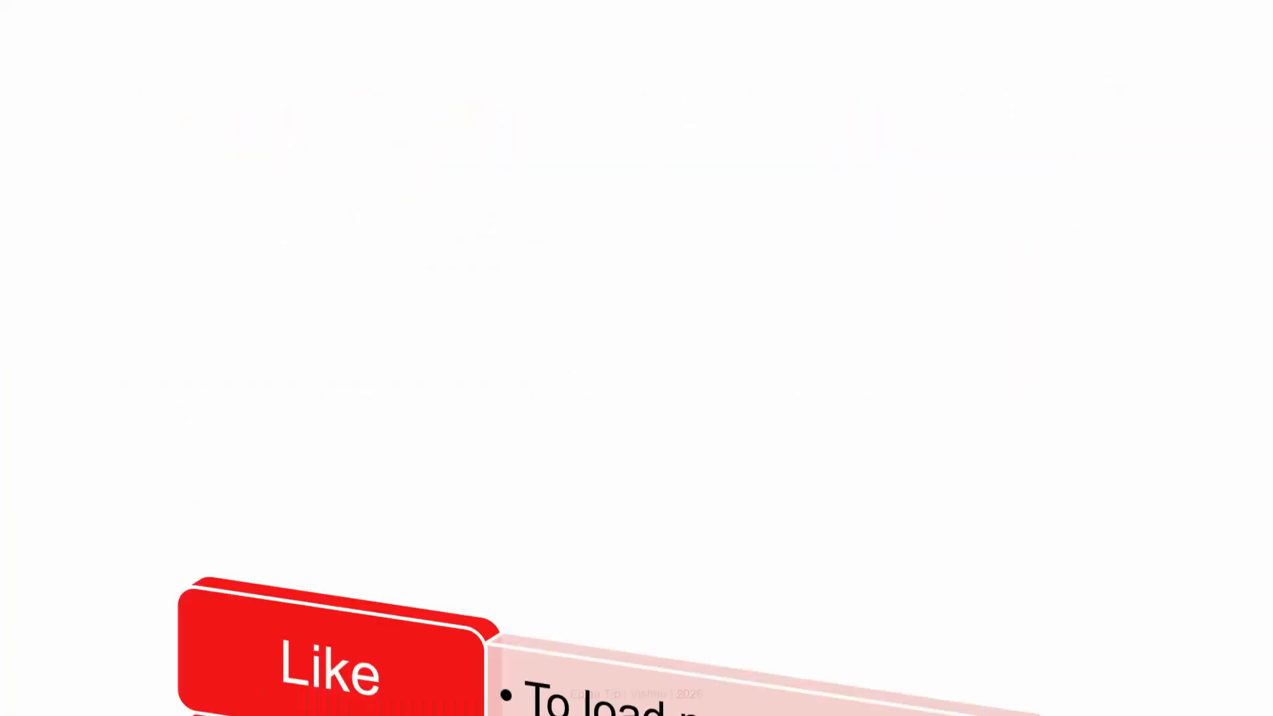